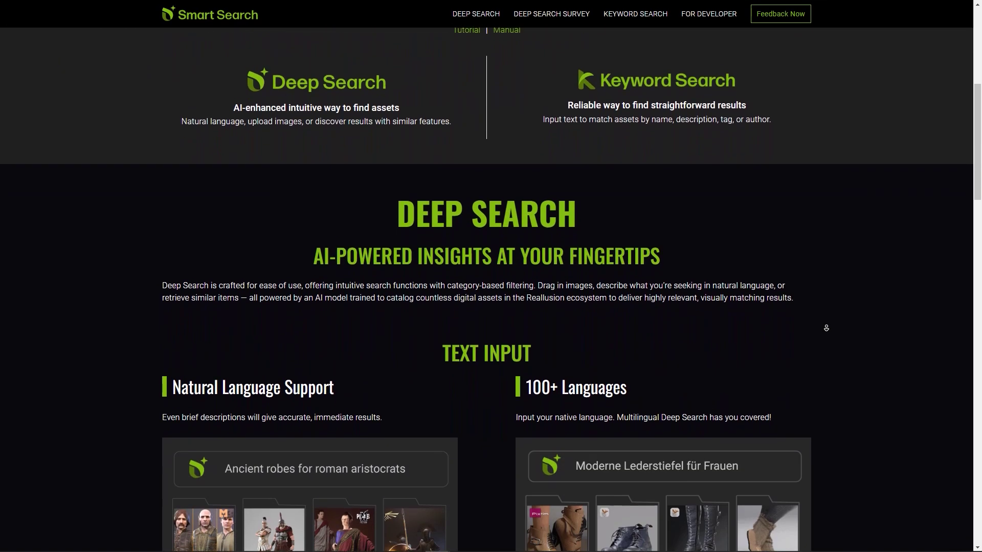
scroll(826, 328, "down", 3)
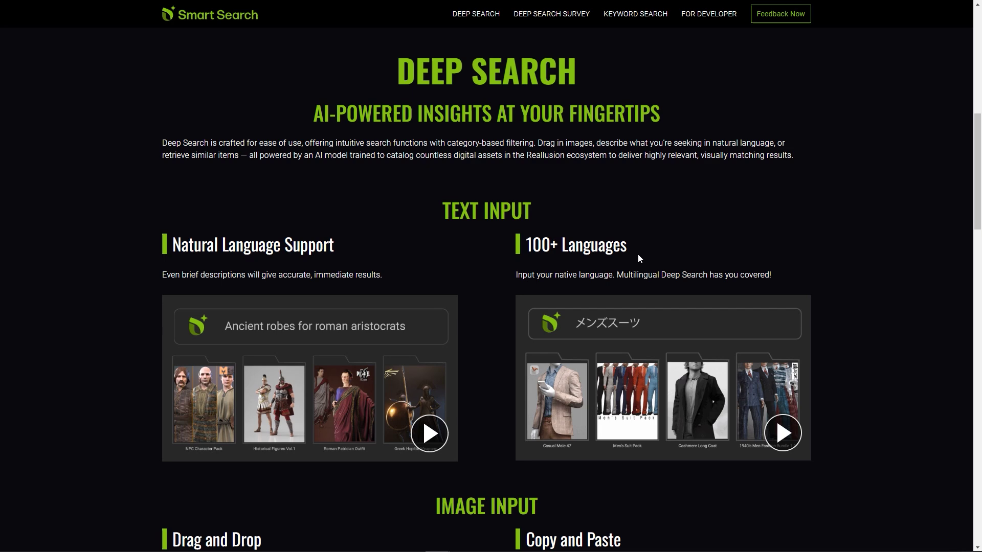
Scroll past Text Input to reveal the Image Input and Find Similar Content sections
scroll(629, 285, "down", 6)
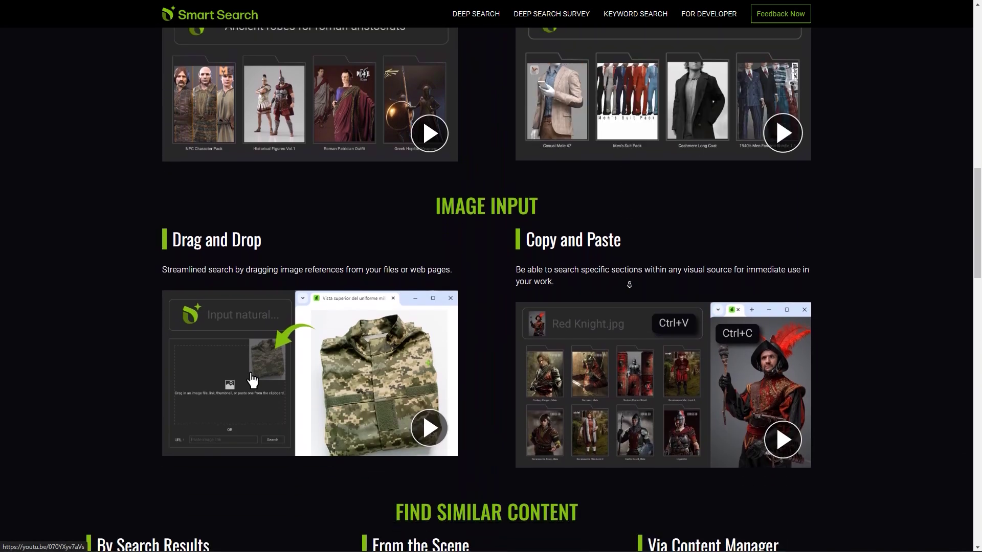
scroll(630, 284, "down", 3)
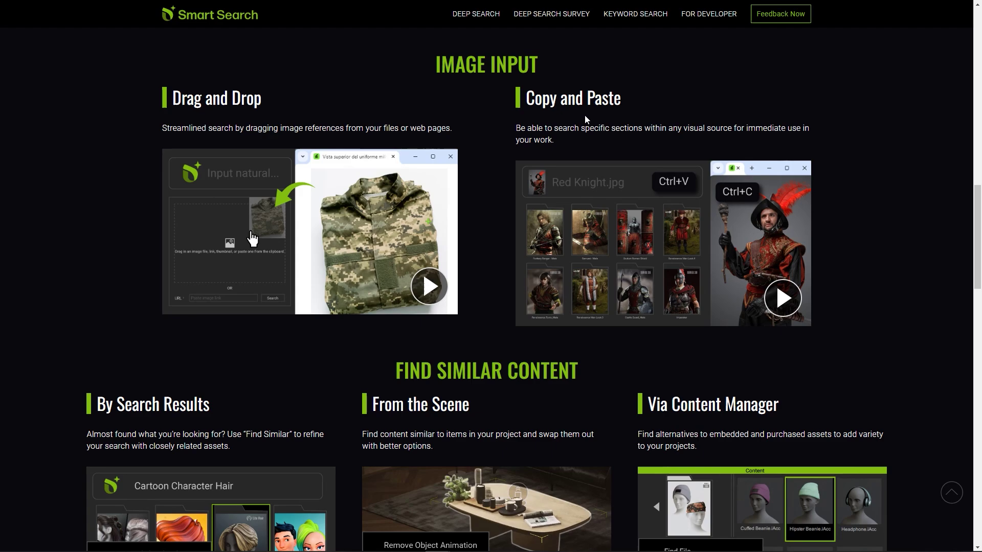
scroll(622, 118, "down", 4)
Place CC4 Camila 1 in the living room and rotate her to face the camera
scroll(861, 225, "down", 5)
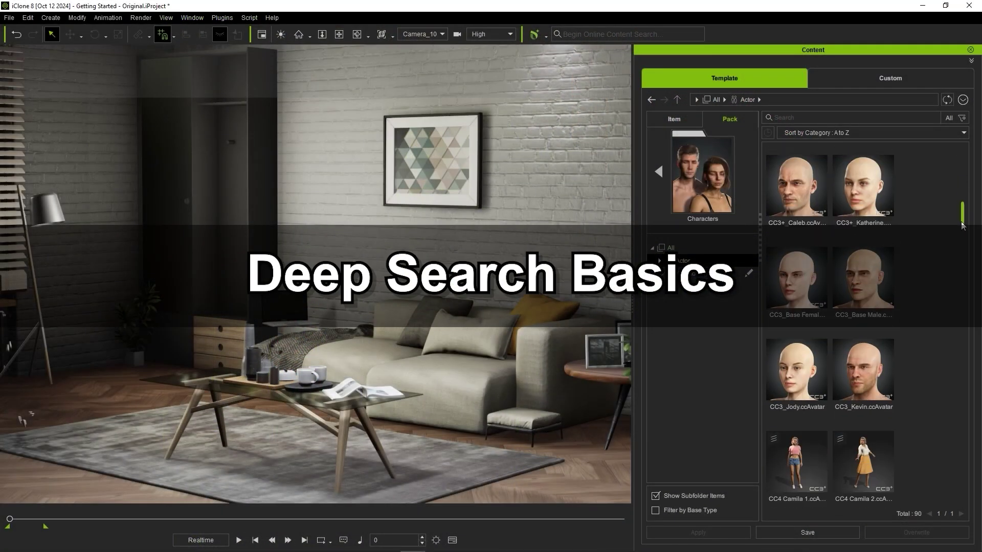
left_click(819, 293)
left_click_drag(819, 294, 411, 453)
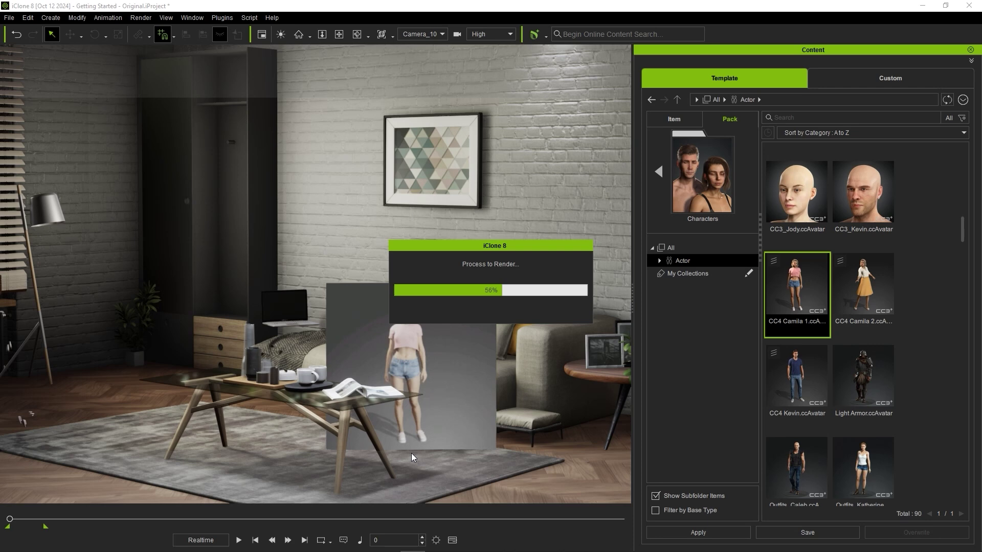
key("e")
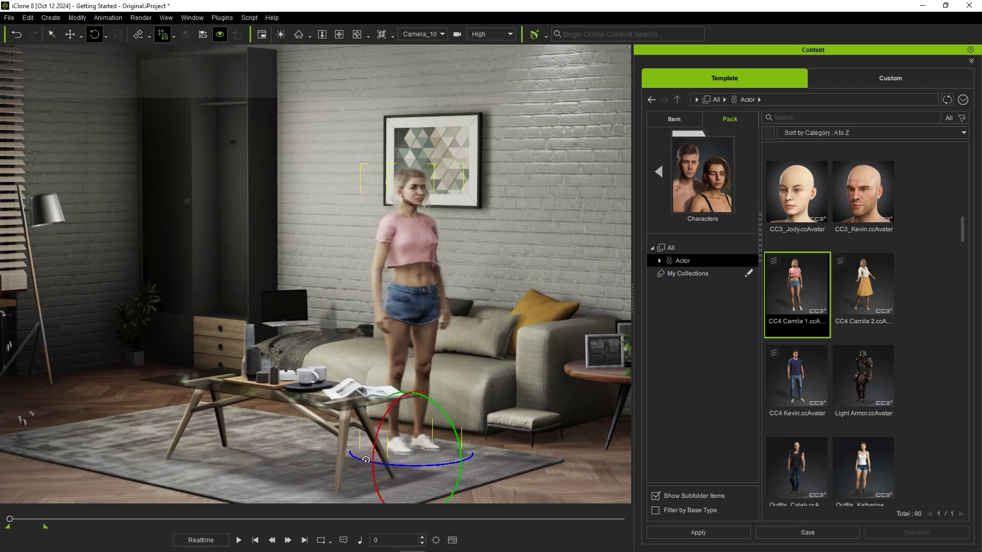
left_click_drag(366, 460, 343, 457)
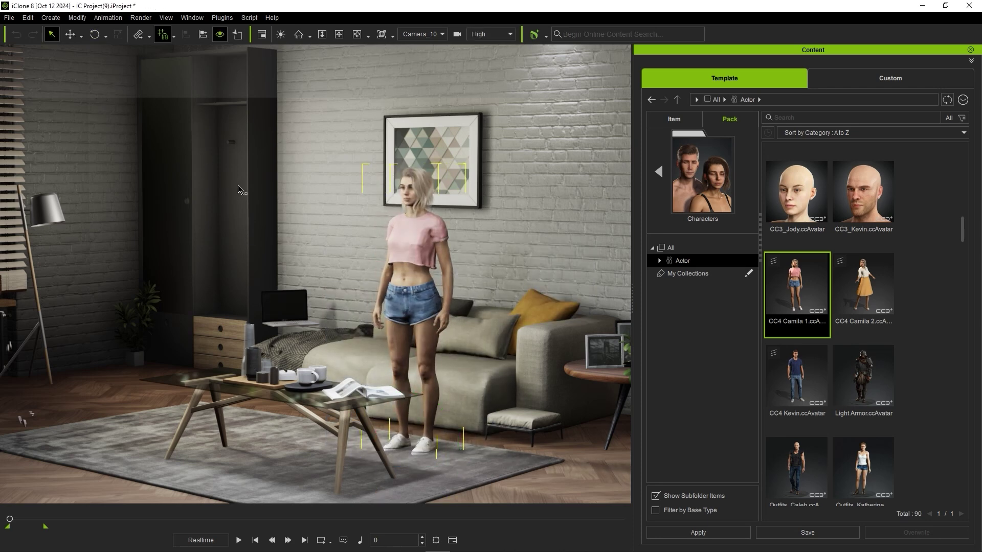
Browse the Cloth content category
left_click(698, 189)
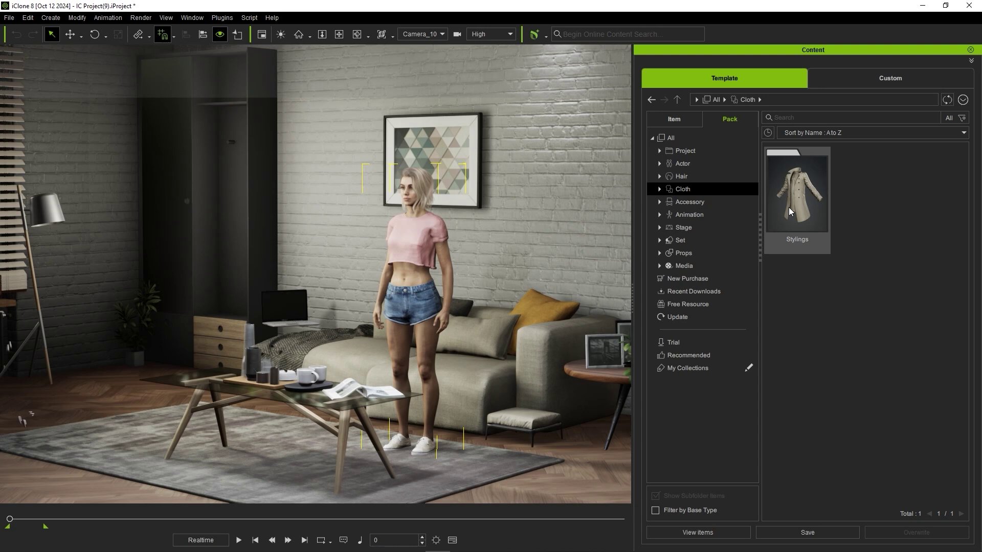
scroll(963, 214, "down", 2)
scroll(960, 217, "down", 10)
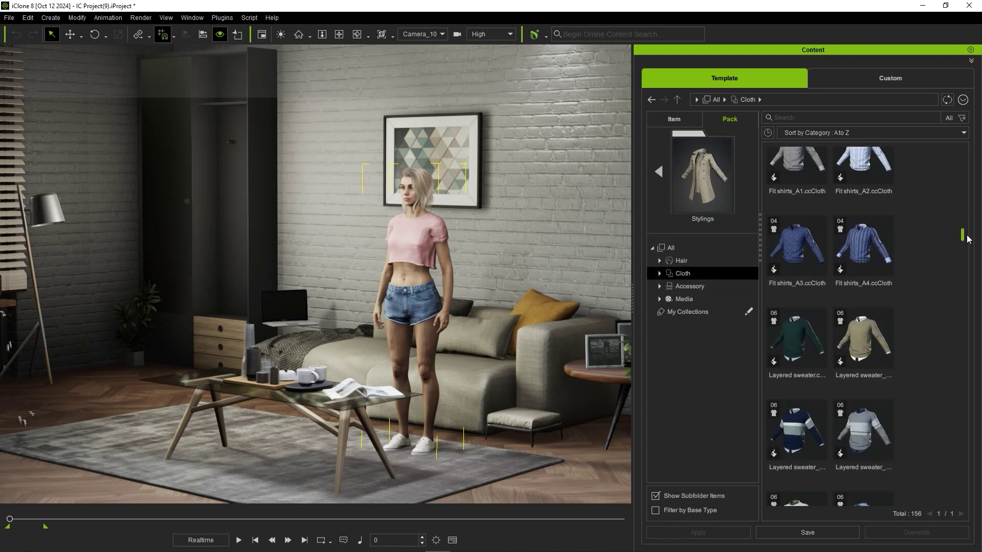
scroll(960, 217, "up", 15)
Filter the cloth items by 'female' and open the Smart Search panel
left_click(839, 118)
type("female")
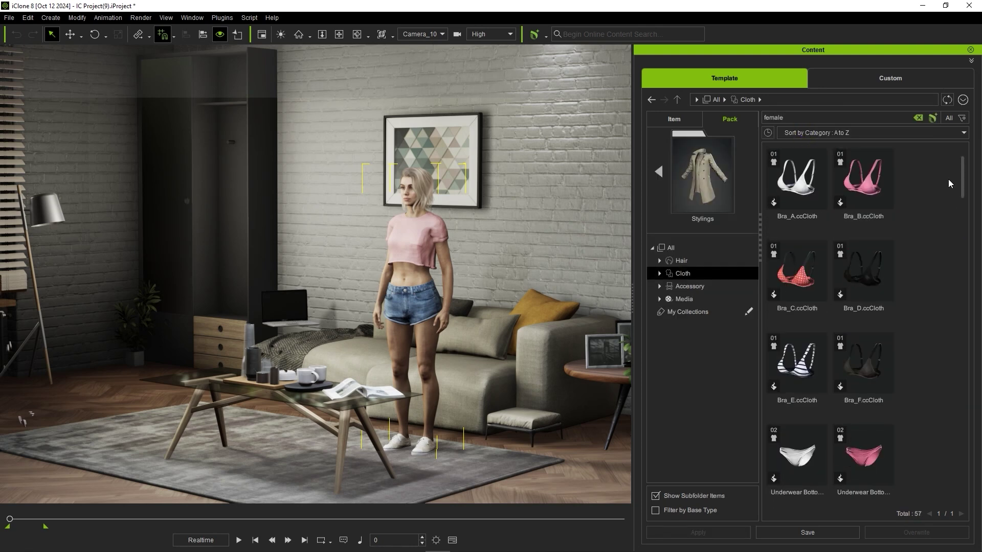
scroll(966, 240, "down", 5)
scroll(967, 239, "down", 2)
scroll(957, 204, "up", 8)
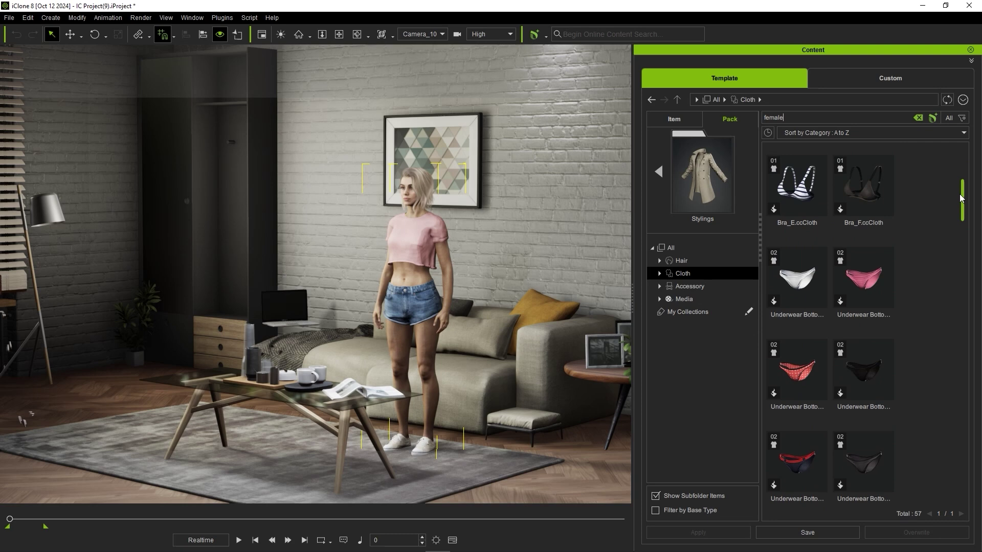
left_click(963, 99)
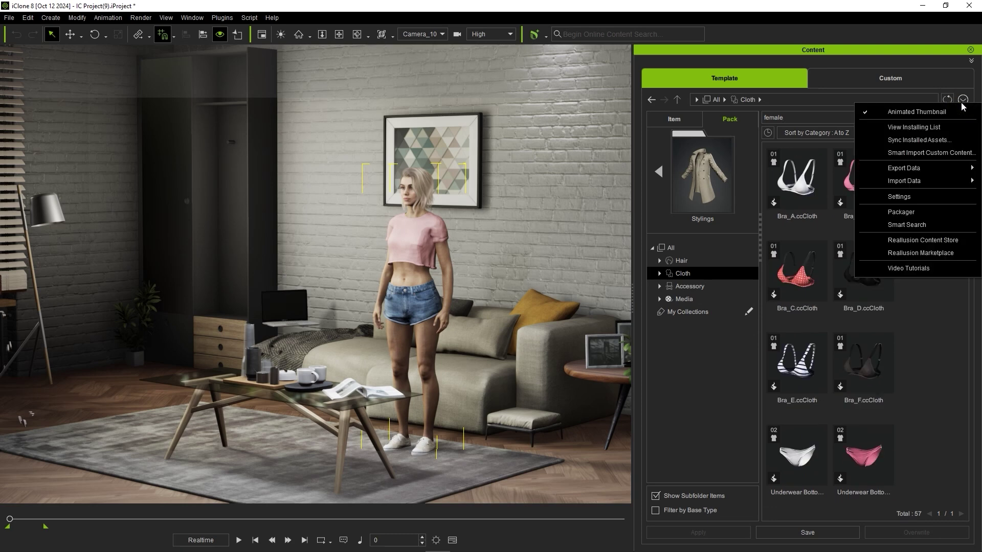
left_click(881, 226)
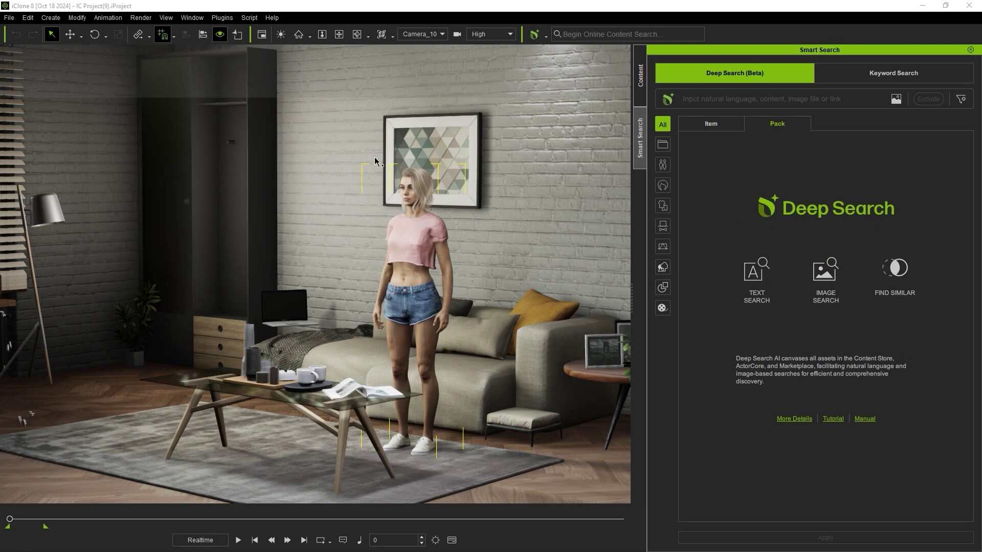
left_click(231, 19)
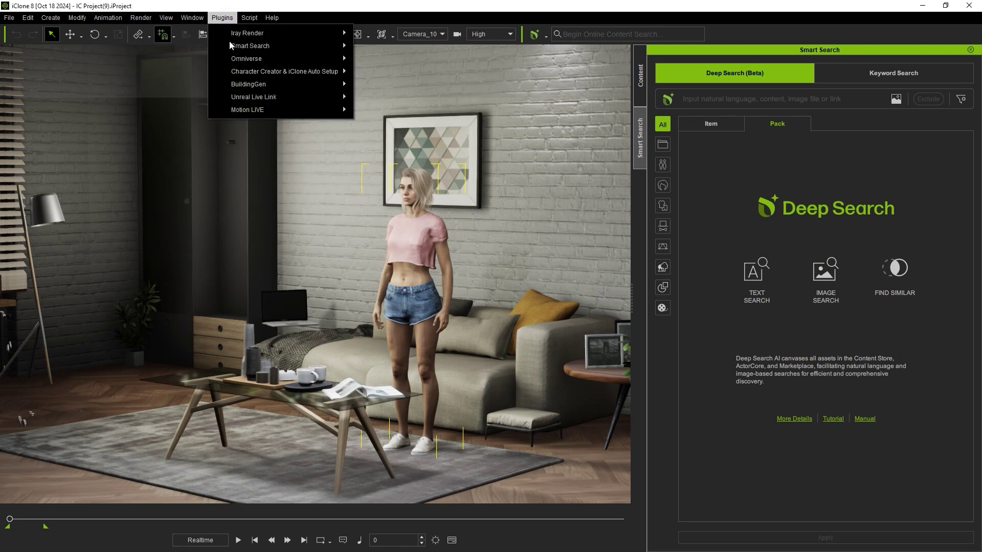
mouse_move(251, 47)
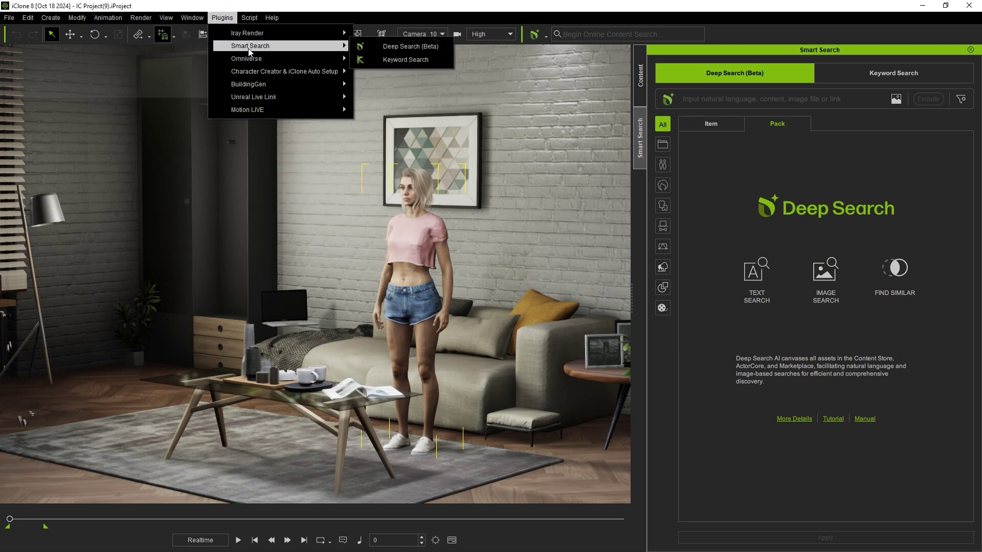
left_click(366, 60)
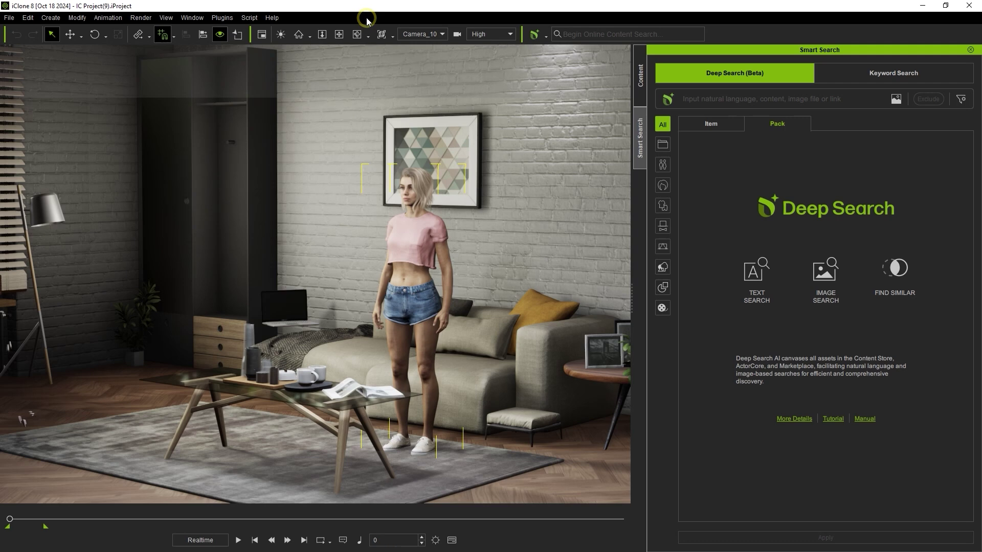
left_click(199, 19)
mouse_move(233, 47)
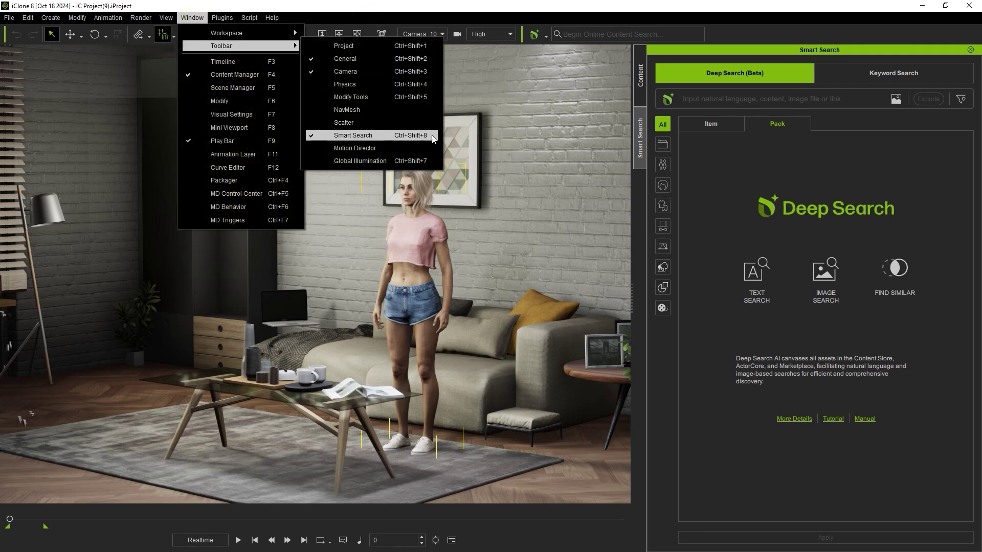
left_click(338, 136)
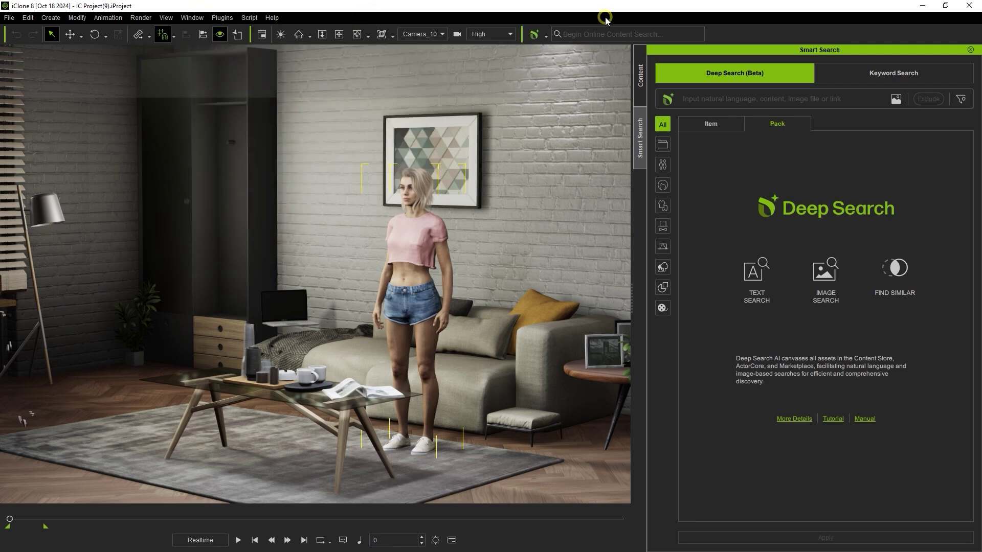
left_click(546, 37)
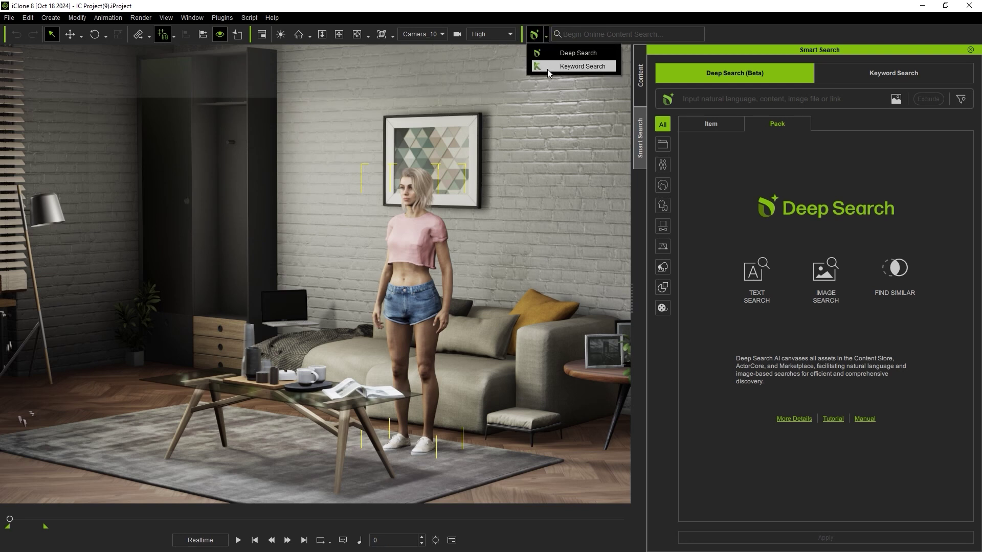
left_click(553, 56)
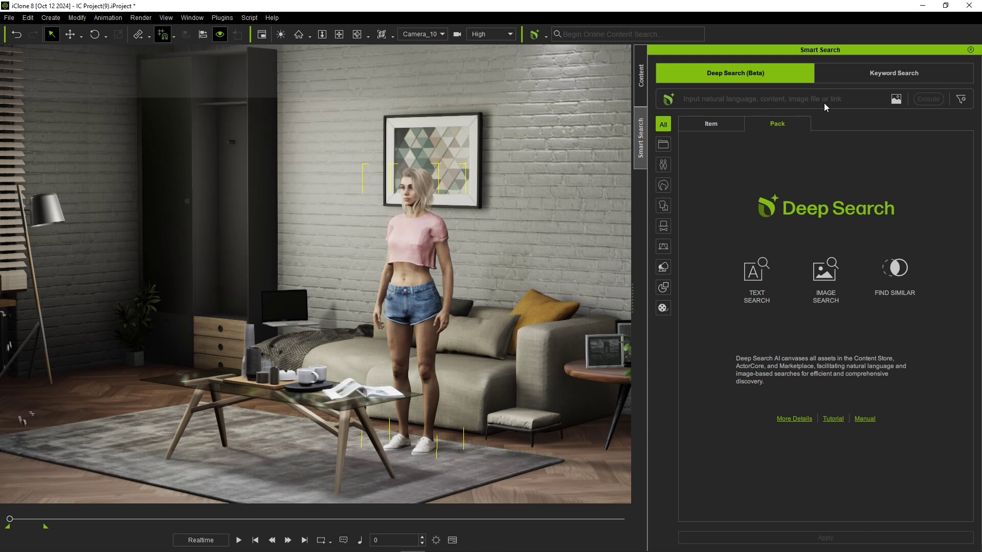
Deep Search for 'halter top for women' and view the item results
left_click(742, 99)
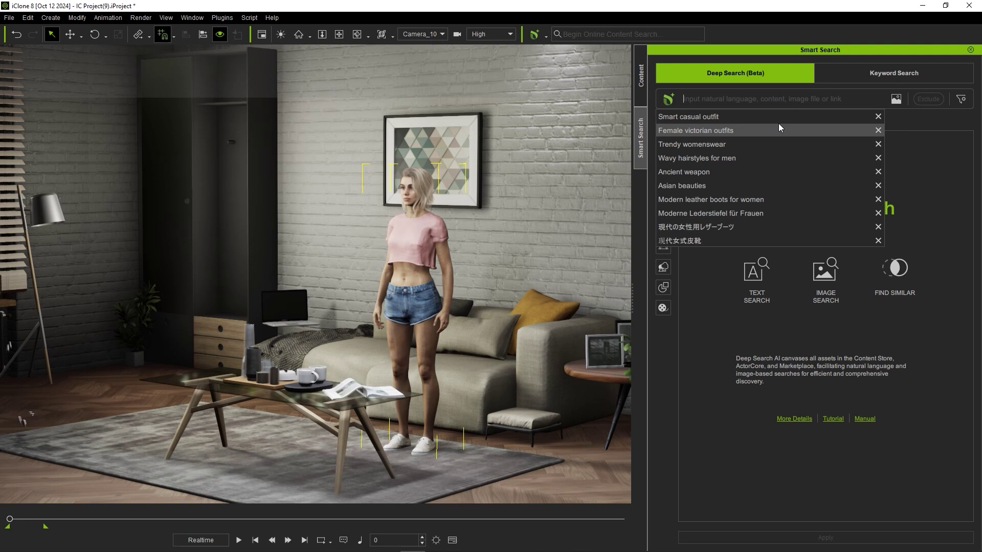
type("hal")
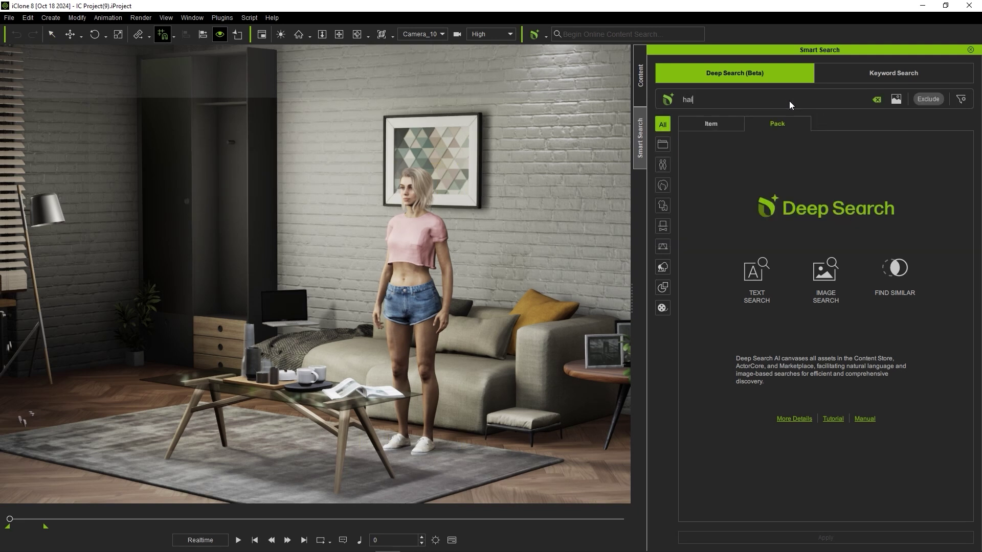
type("ter top for women")
key("Return")
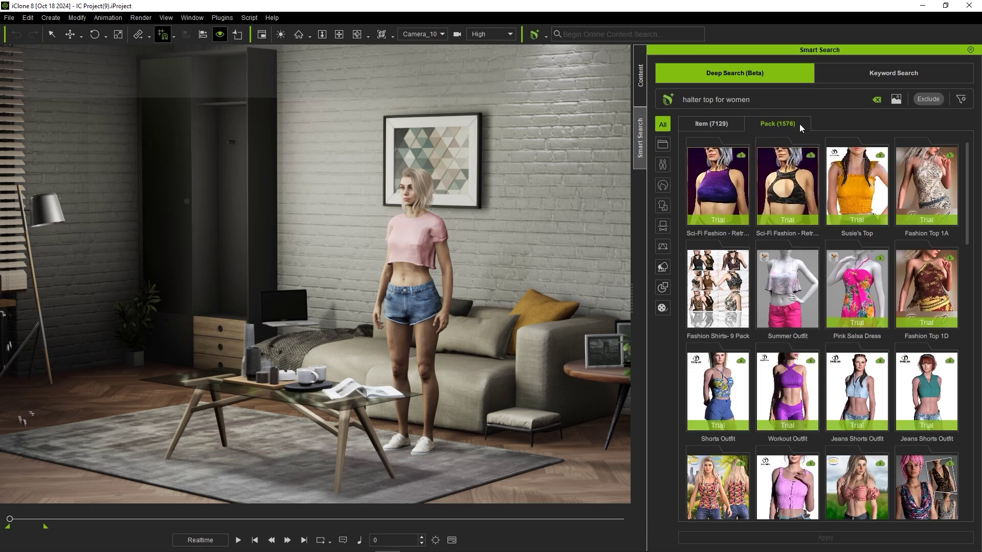
left_click(732, 127)
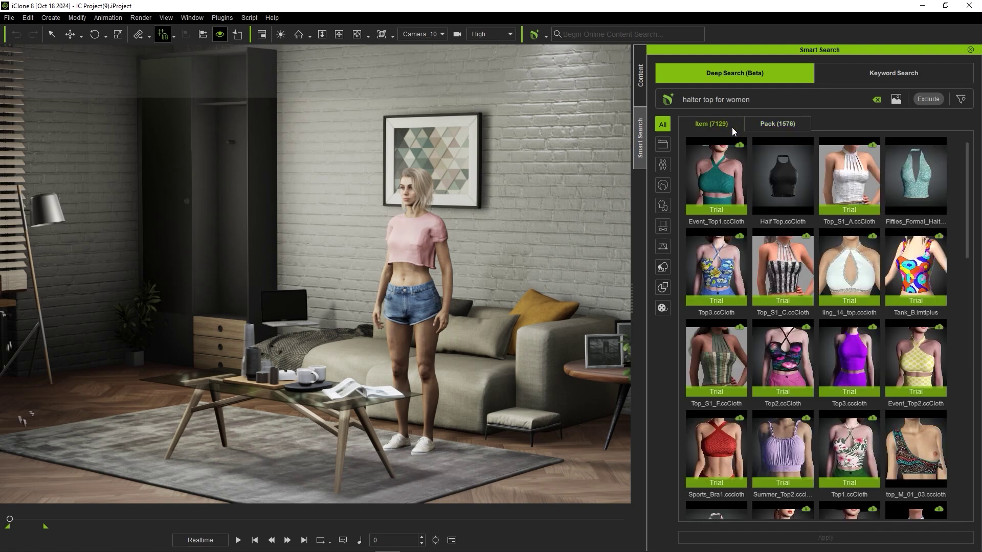
Show pack results filtered to Cloth > Shirts, leaving 911 items and 562 packs
left_click(754, 127)
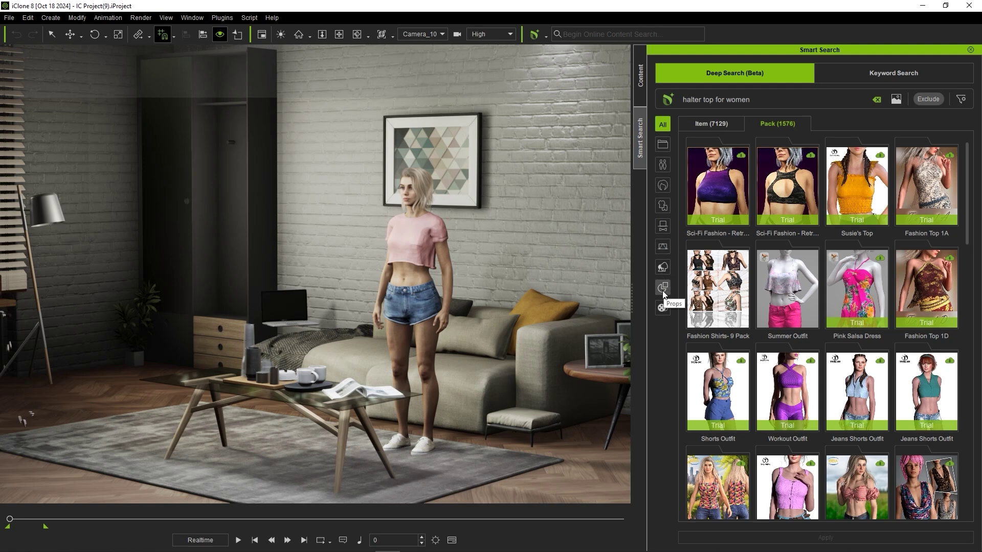
left_click(667, 208)
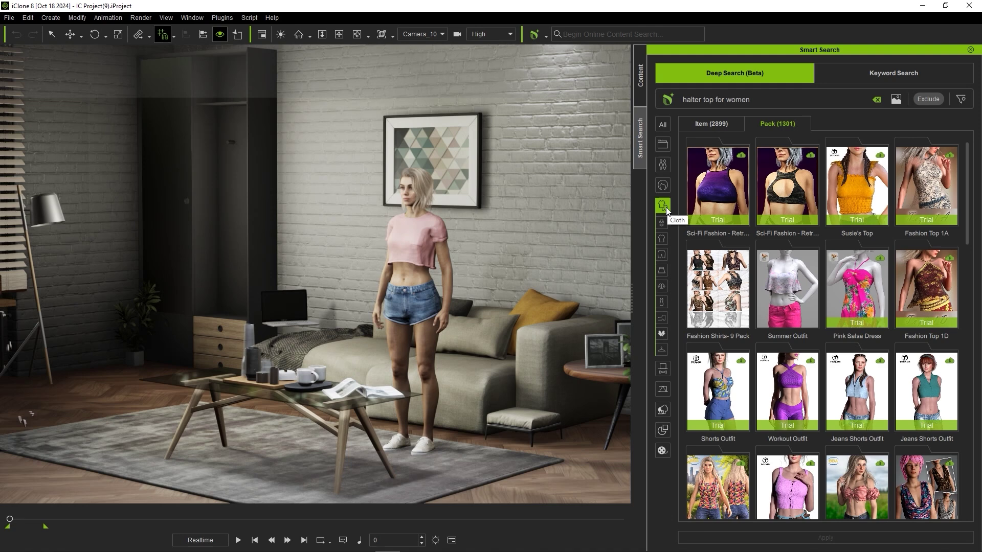
left_click(663, 239)
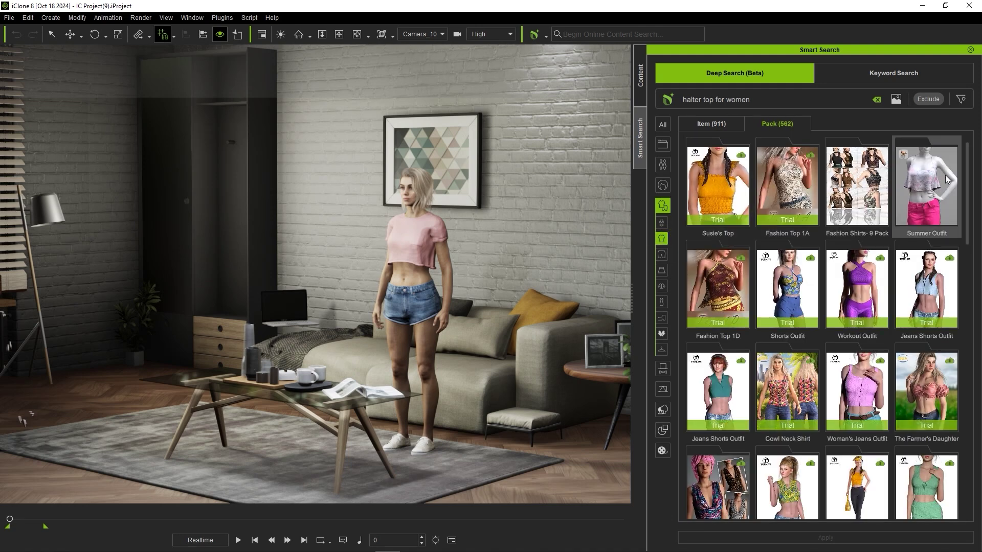
mouse_move(969, 180)
left_mouse_down()
mouse_move(971, 209)
mouse_move(972, 171)
left_mouse_up()
Change the query to 'high-neck halter top for woman' and scroll the 678 pack results
left_click(684, 100)
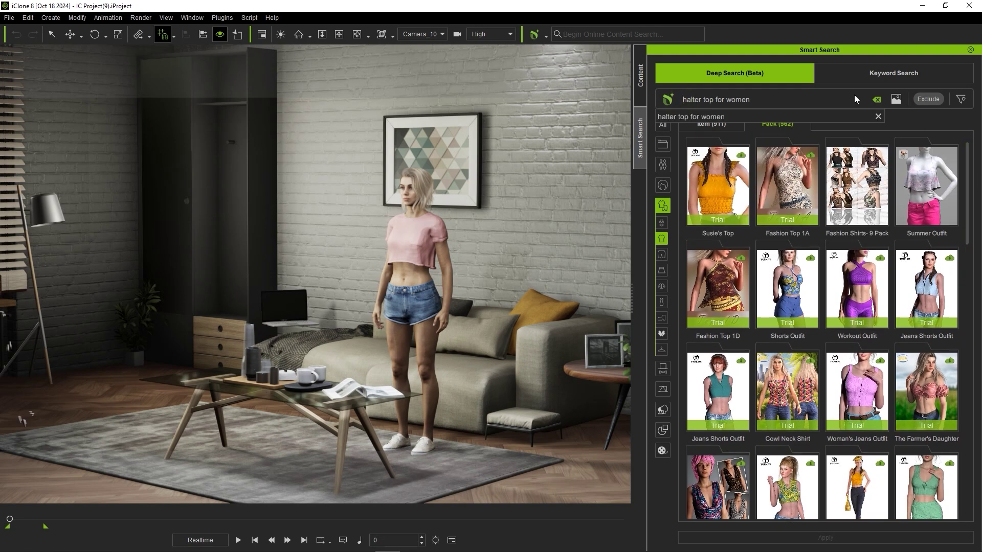
type("high-neck")
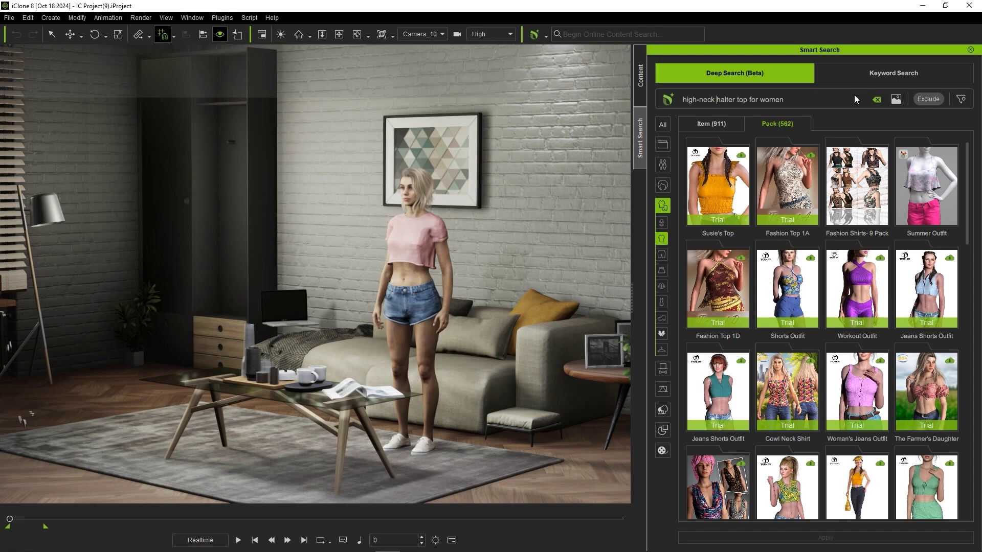
key("End")
key("BackSpace")
key("BackSpace")
type("an")
key("Return")
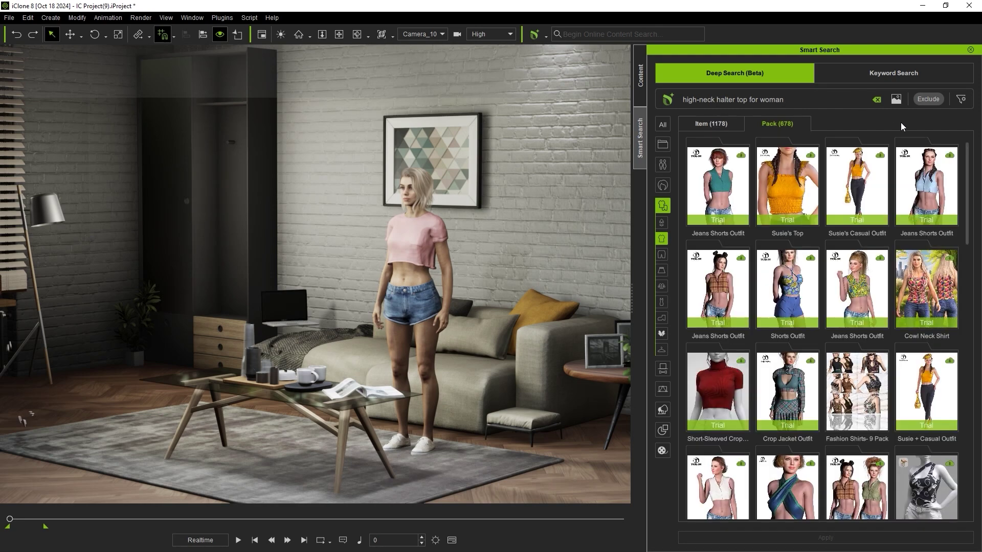
left_click_drag(969, 148, 970, 207)
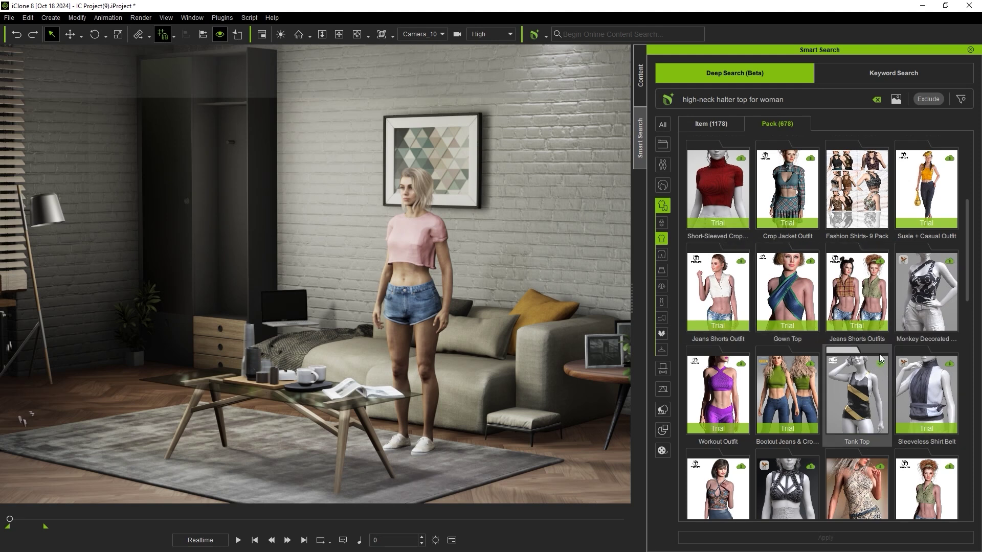
Dress Camila in a top from the Monkey Decorated Strap Top pack
left_click(927, 292)
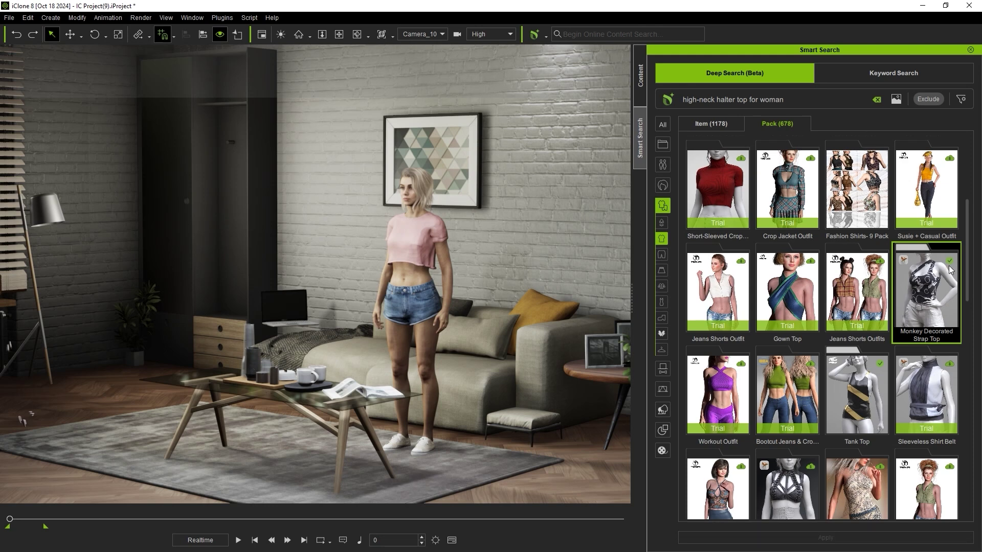
double_click(928, 279)
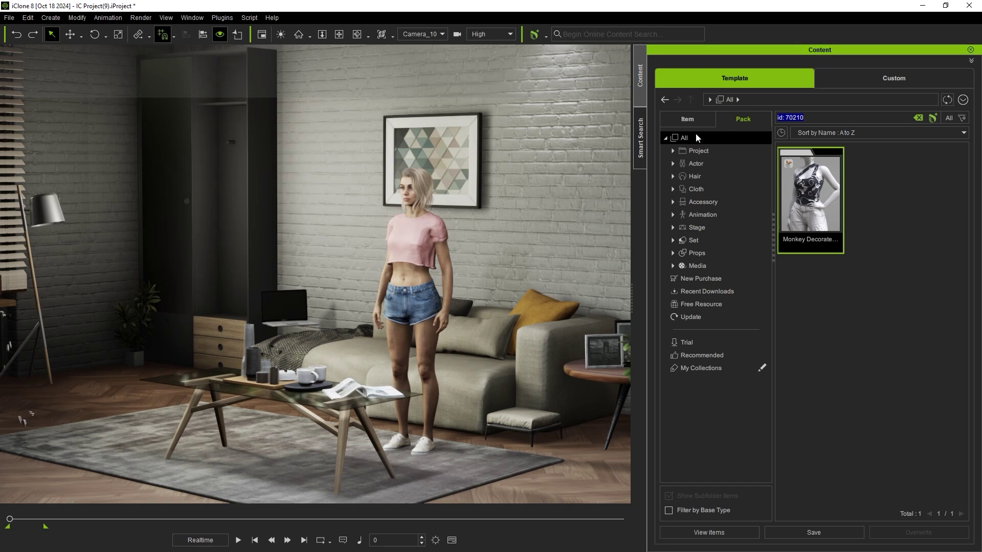
double_click(823, 198)
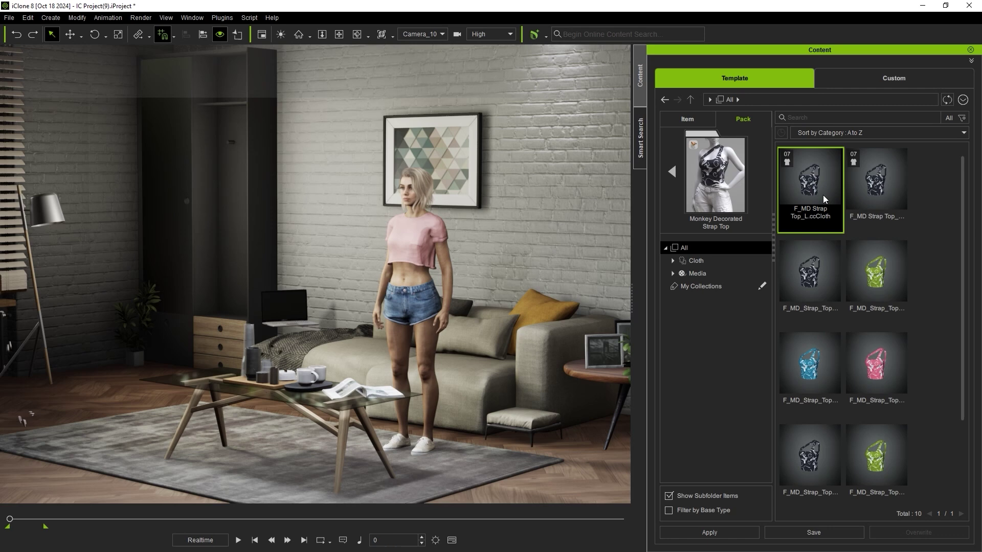
left_click_drag(823, 195, 414, 251)
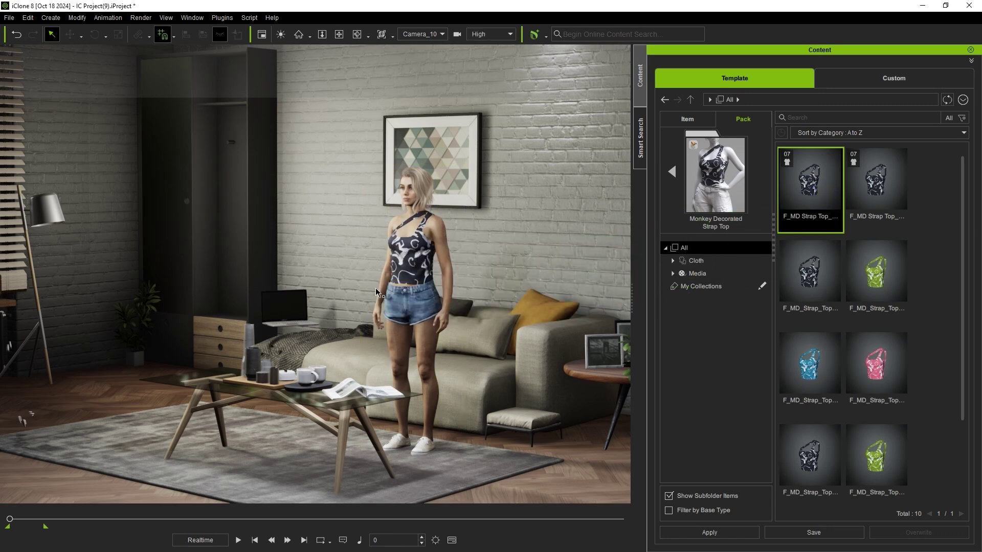
Return to the Deep Search results and view the Fashion Shirts- 9 Pack product page
left_click(637, 154)
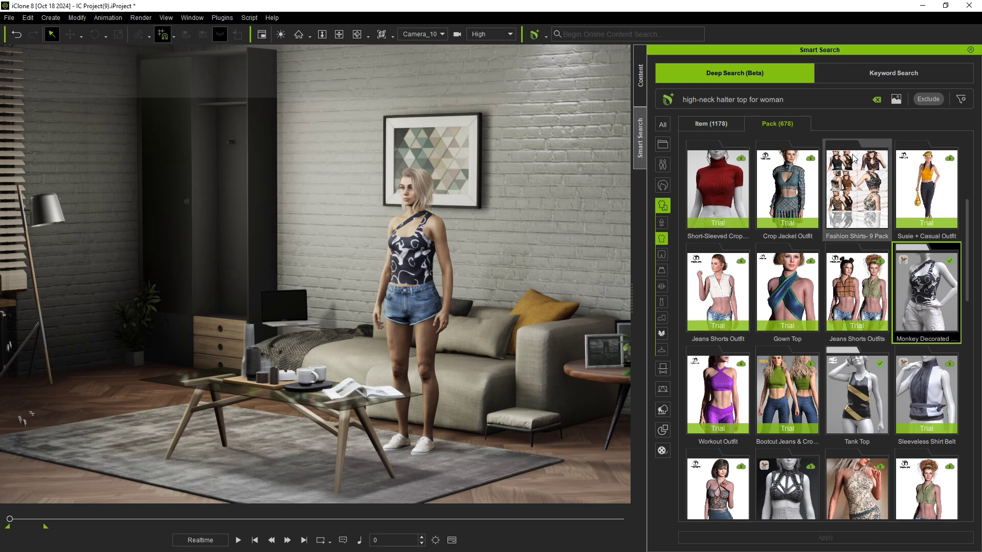
left_click(858, 213)
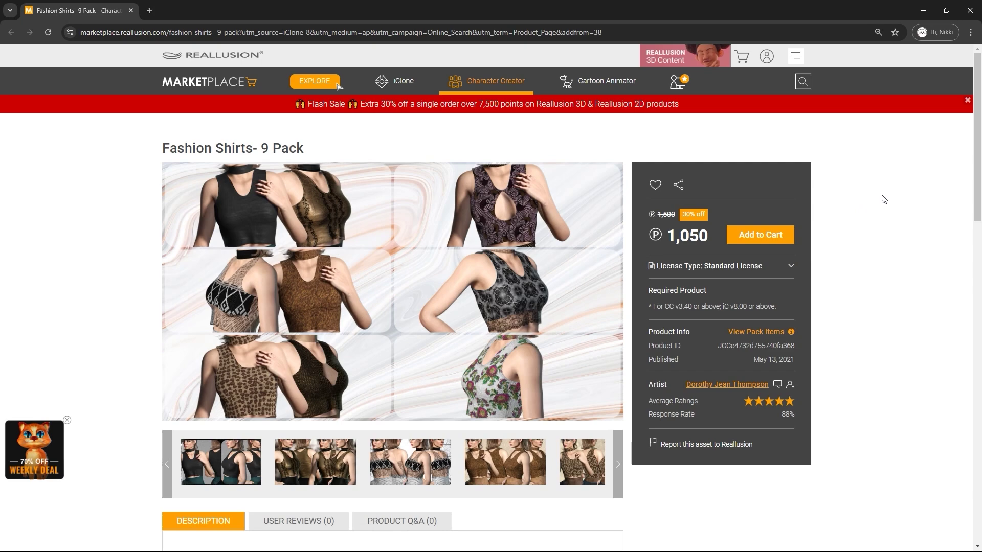
left_click_drag(977, 142, 977, 367)
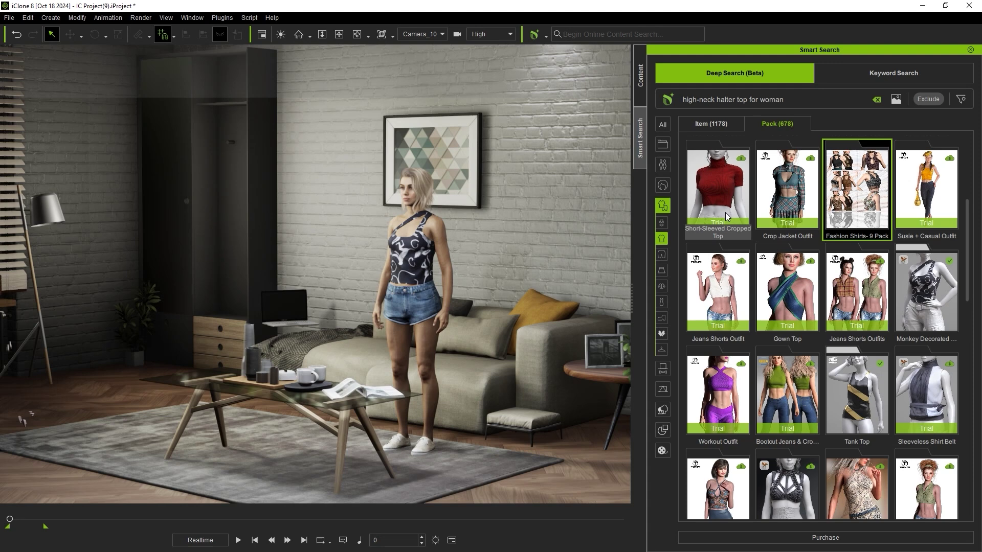
Put the first red SS_Cropped Top from the Short-Sleeved Cropped Top pack on Camila
left_click(729, 187)
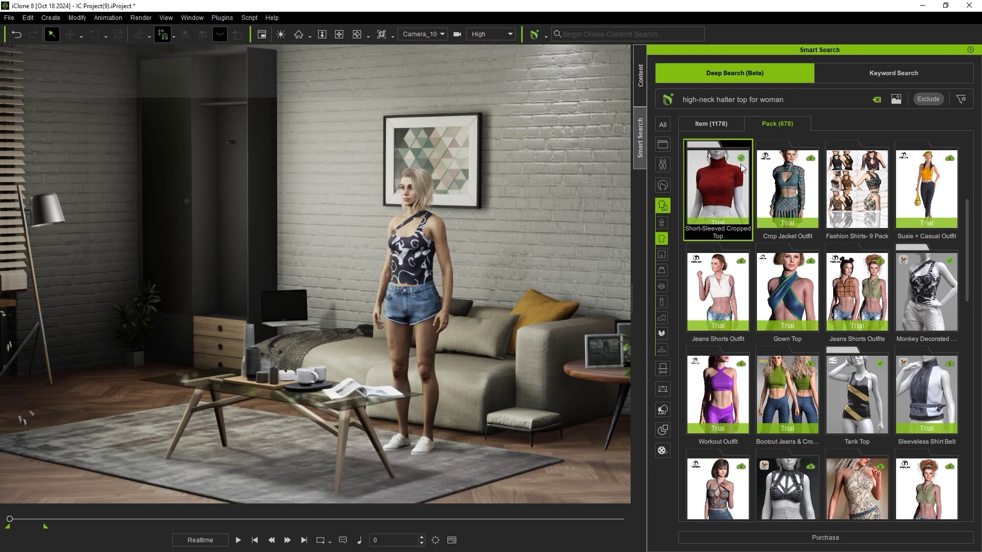
double_click(725, 183)
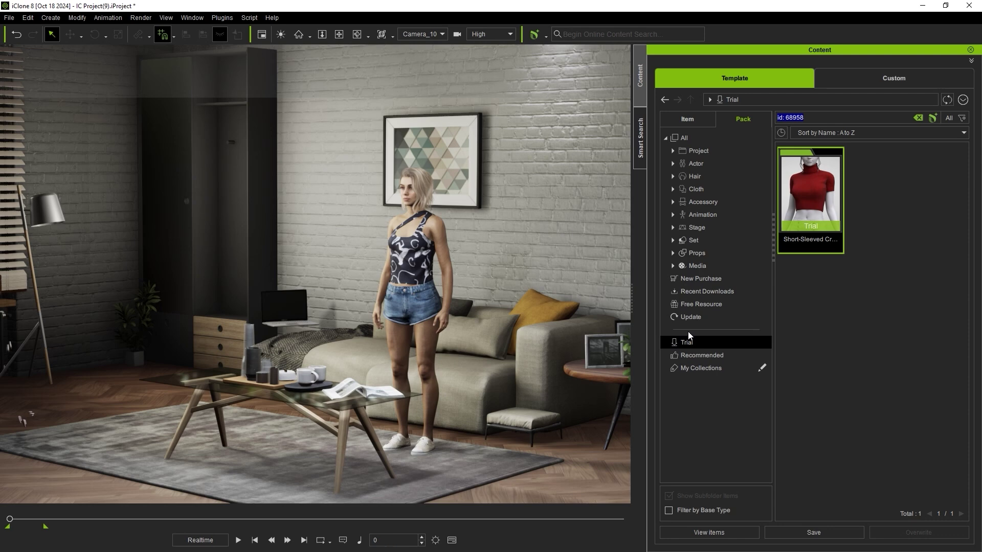
double_click(812, 199)
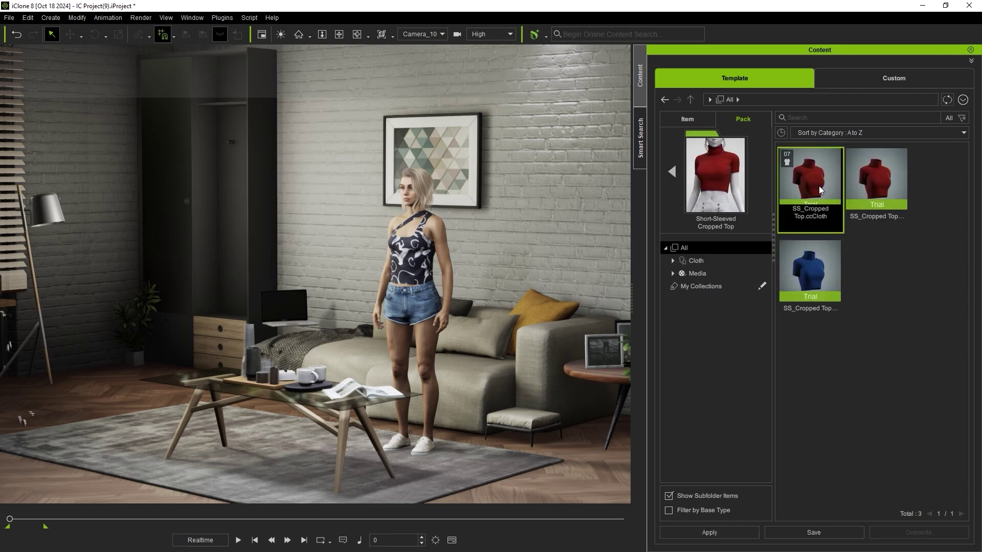
left_click_drag(818, 186, 422, 258)
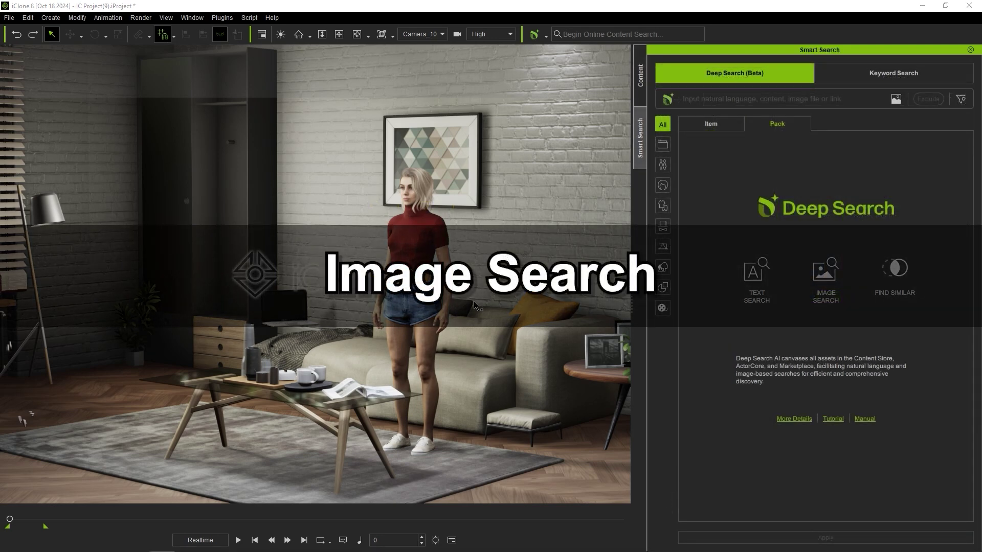
Filter Deep Search to Clothing > Pants and open the image-search box
left_click(660, 208)
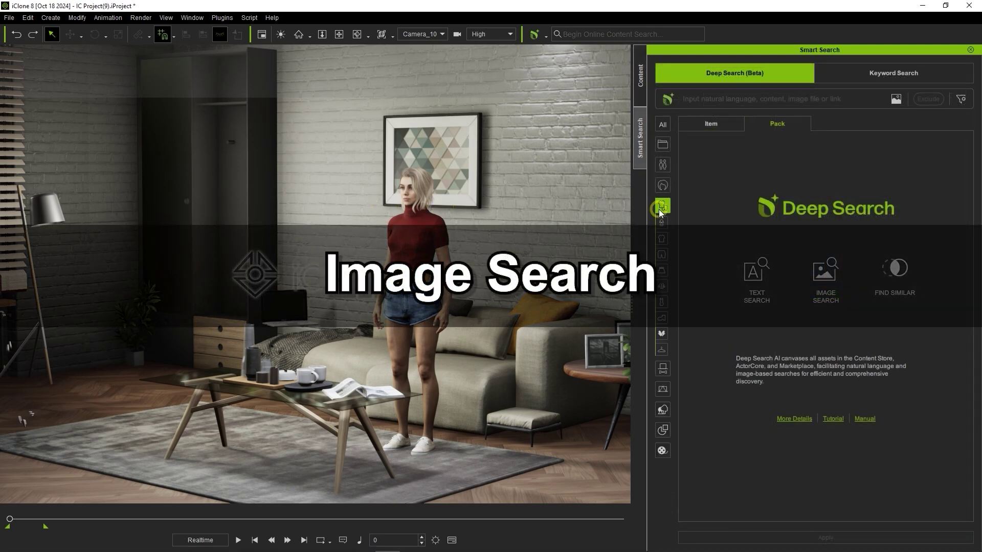
left_click(661, 255)
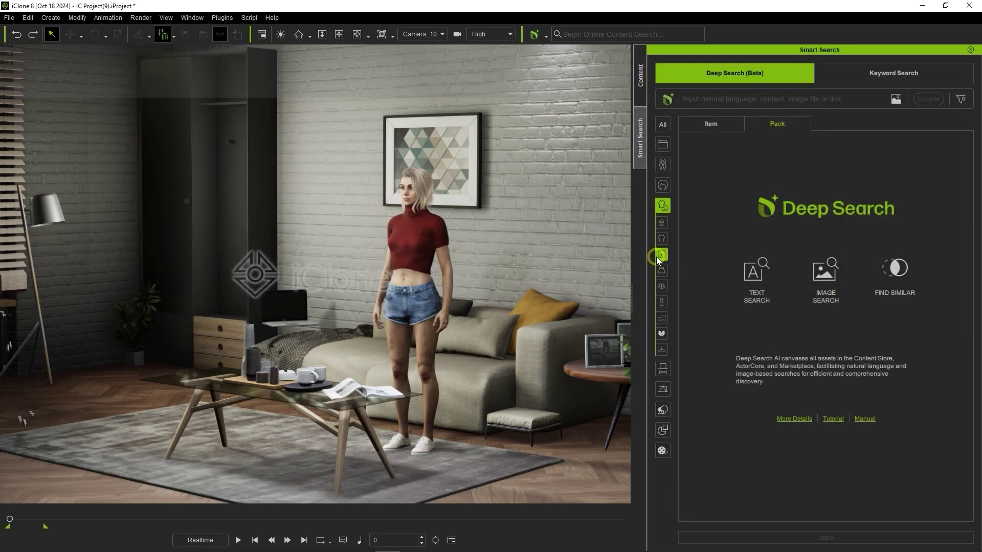
left_click(897, 102)
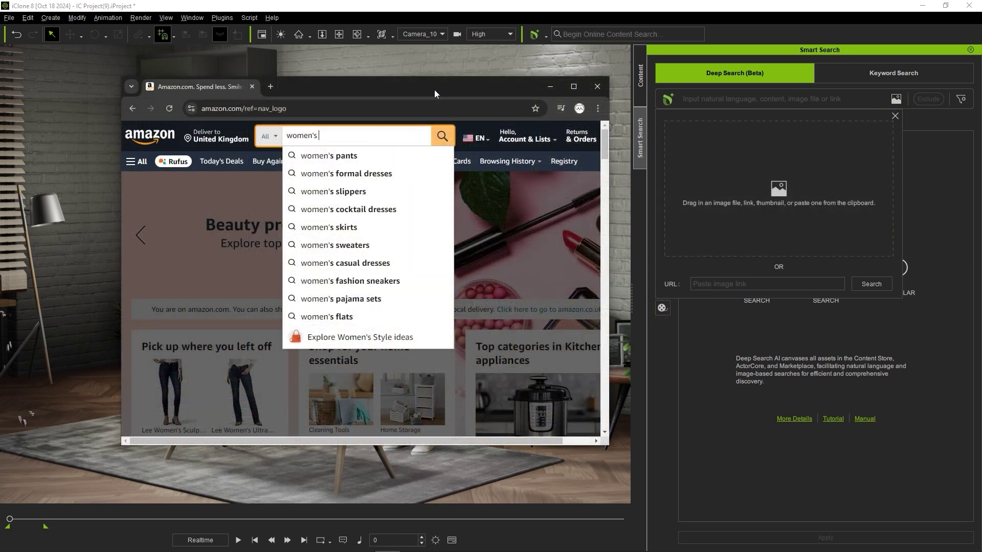
Search Amazon for women's jeans, open a skinny-jeans photo alone, and drop it into Deep Search
type("jeans")
key("Return")
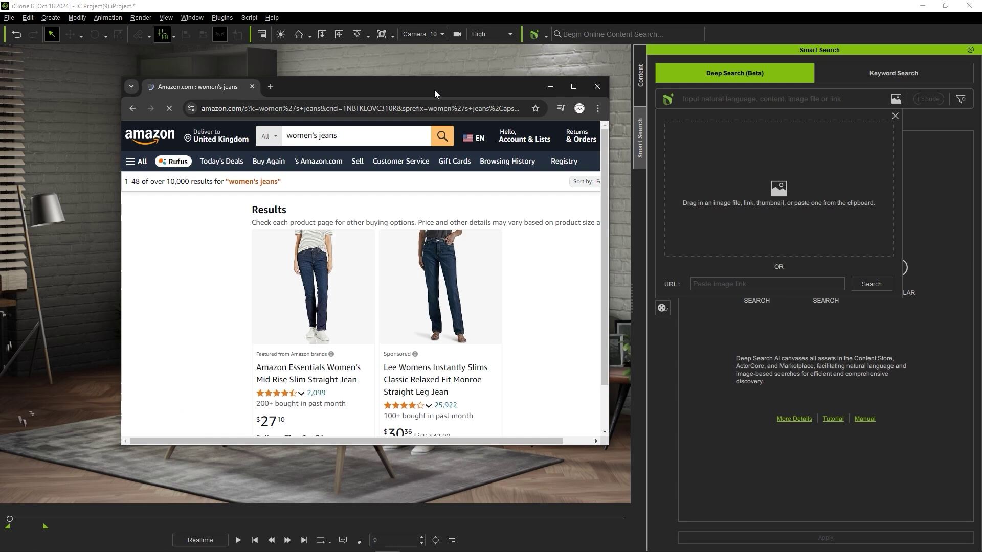
left_click_drag(604, 138, 597, 174)
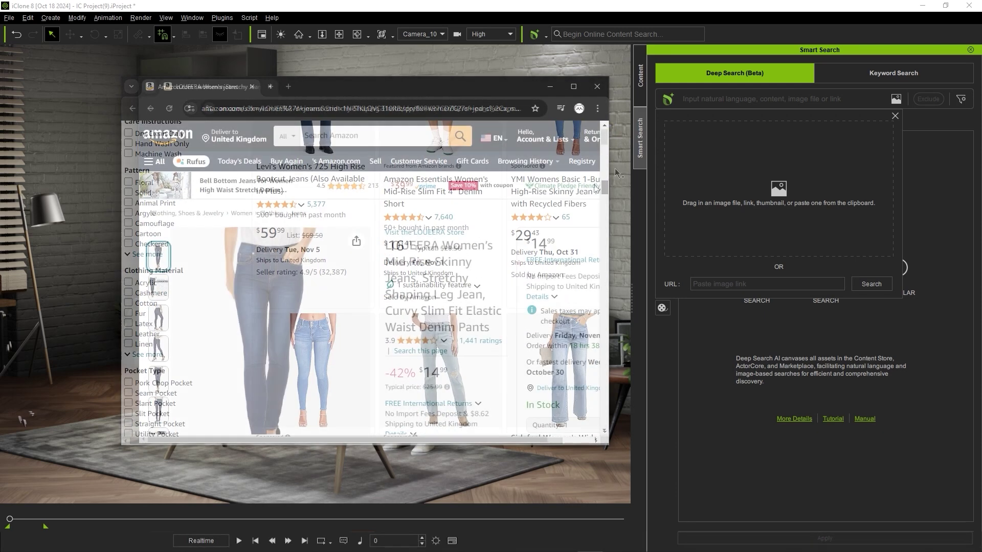
left_click_drag(603, 140, 604, 144)
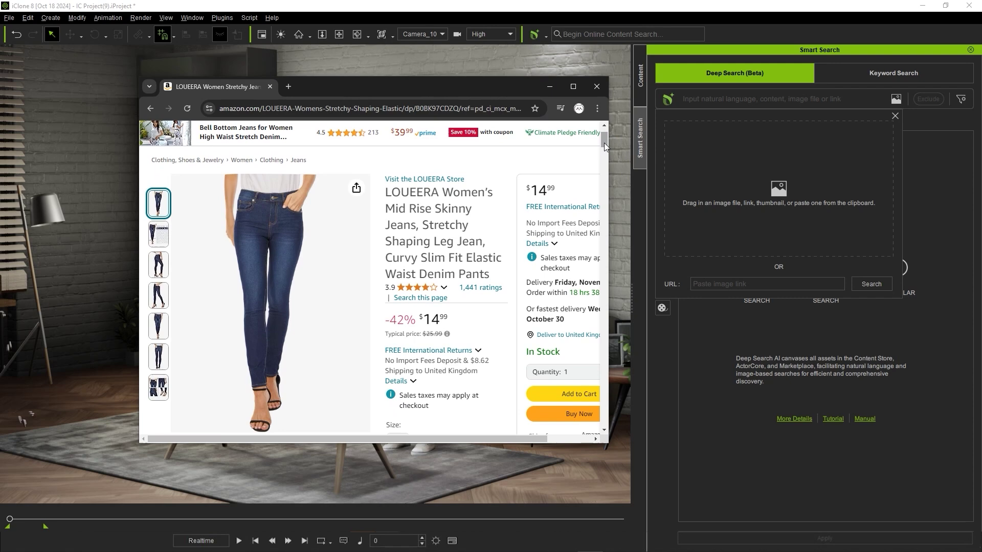
right_click(299, 264)
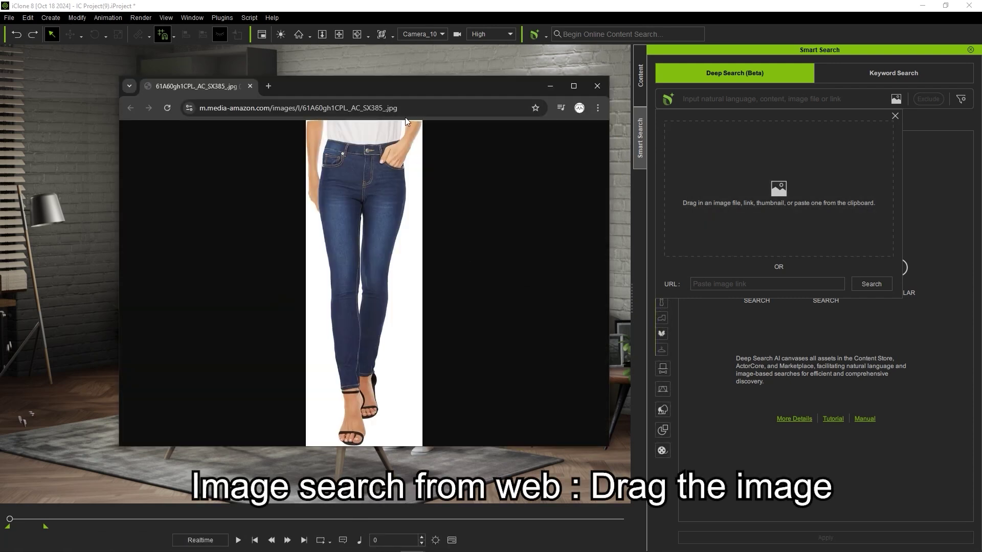
left_click_drag(378, 220, 787, 201)
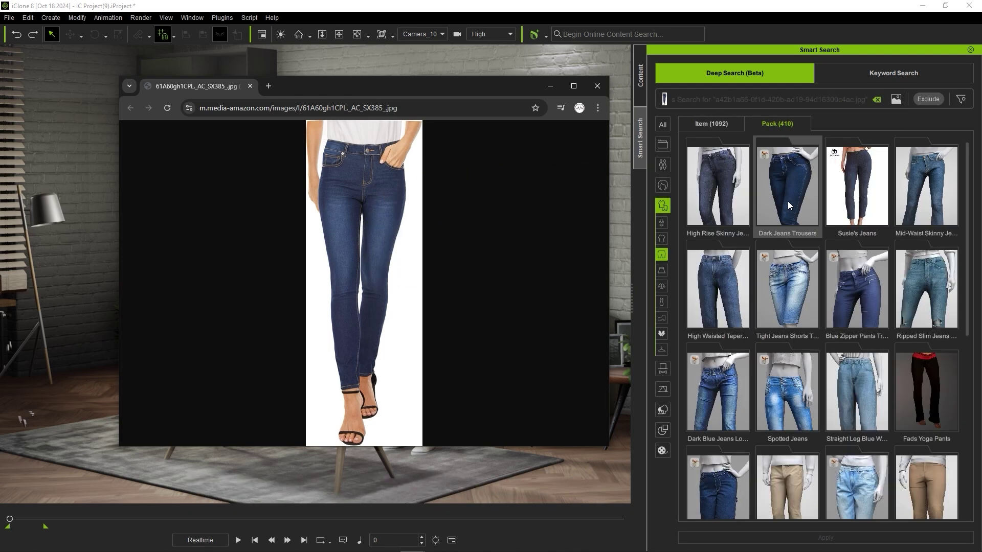
Enable the Trial Only filter, trimming the jeans results to 513 items and 329 packs
mouse_move(667, 100)
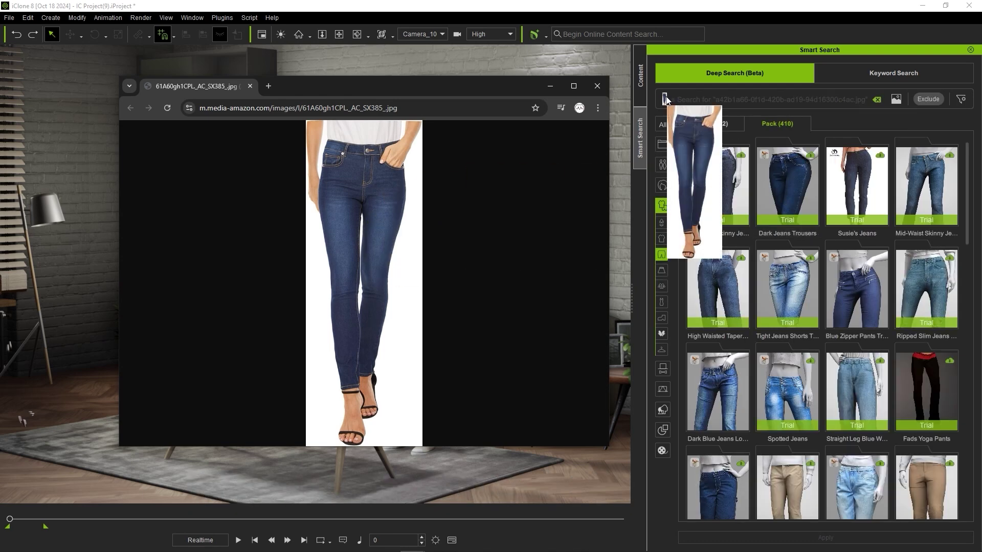
left_click(967, 166)
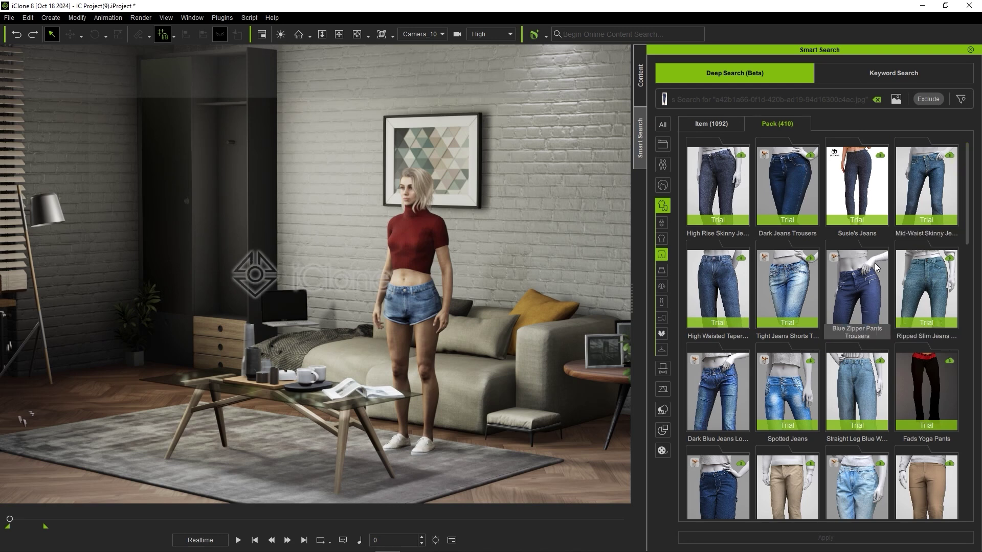
left_click(961, 100)
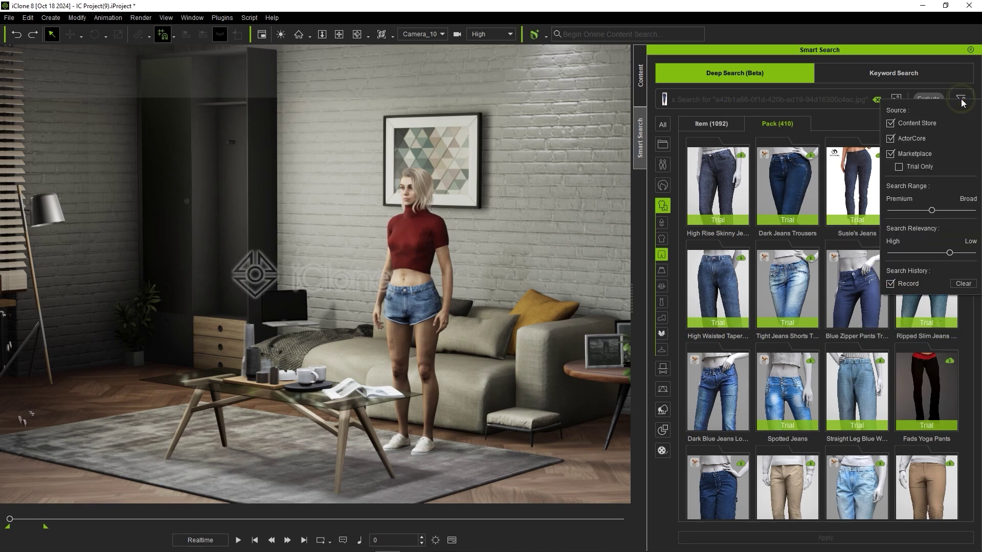
left_click(899, 167)
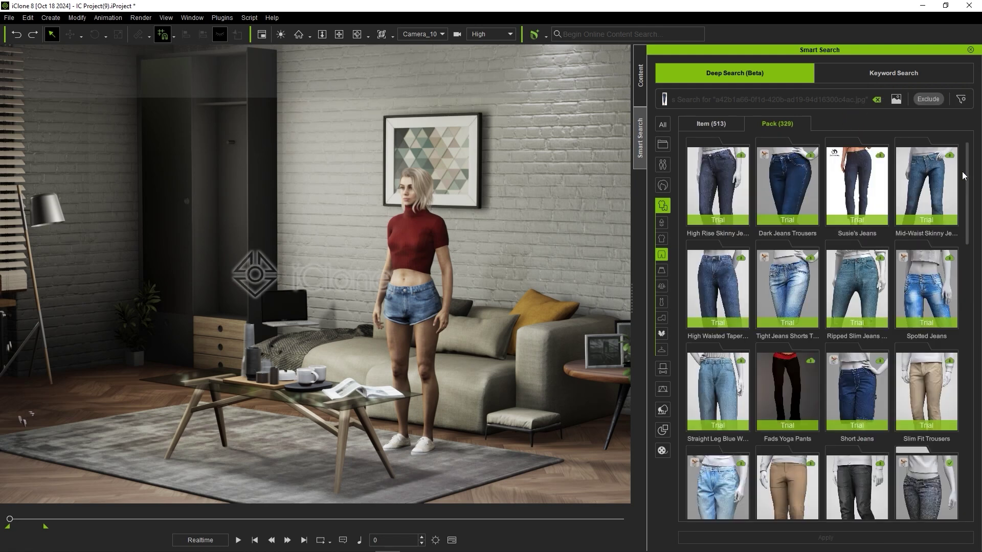
left_click_drag(963, 175, 962, 153)
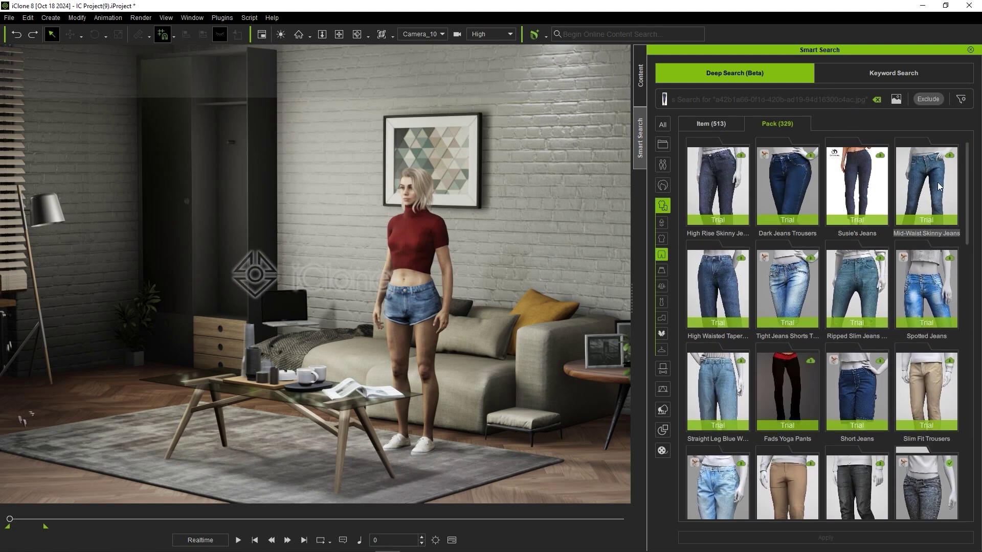
Put the Dark Jeans Trousers from their pack on Camila
left_click(807, 180)
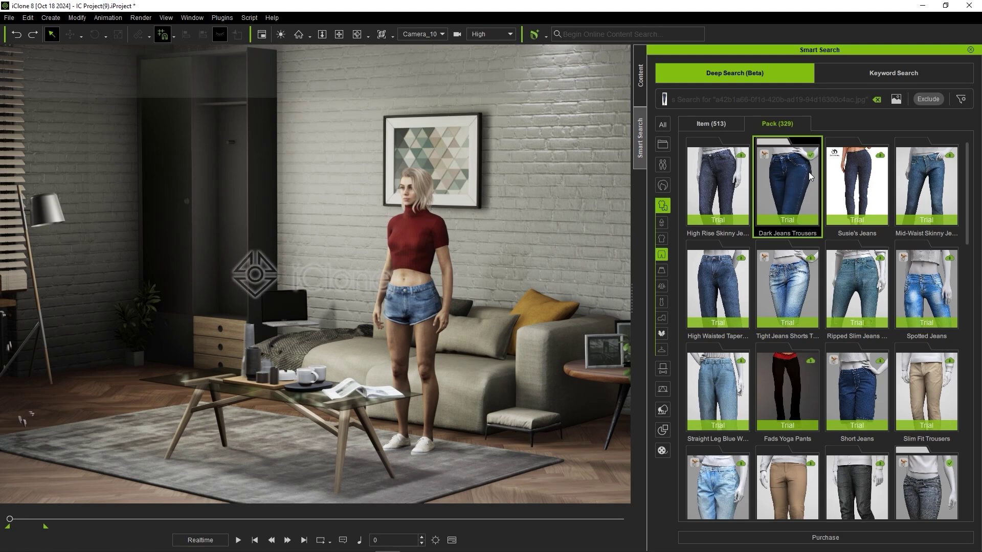
double_click(809, 172)
double_click(813, 186)
left_click_drag(818, 170, 419, 301)
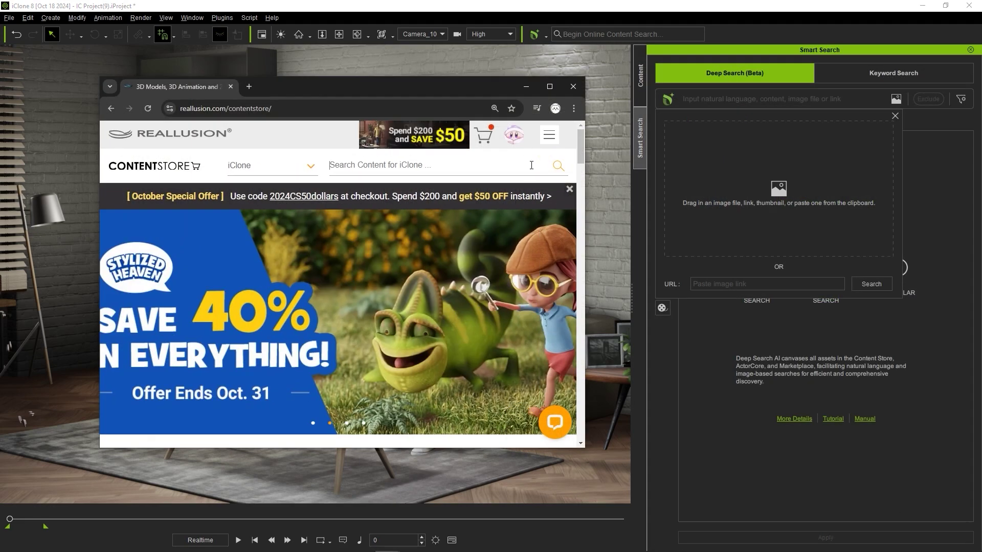
Search the store for author Pixtim and open The Man in Jeans product page
left_click(530, 166)
type("pi")
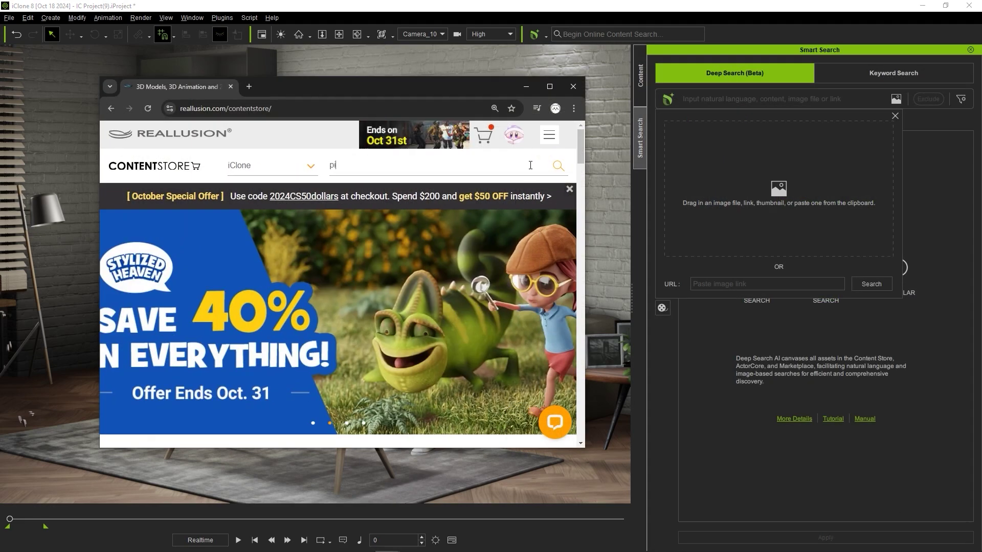
type("xtim")
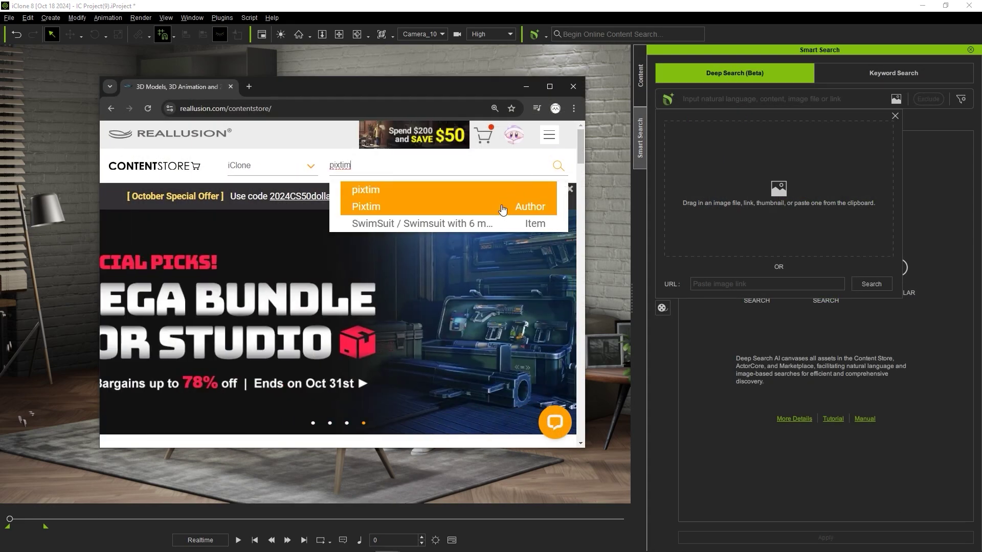
left_click(498, 207)
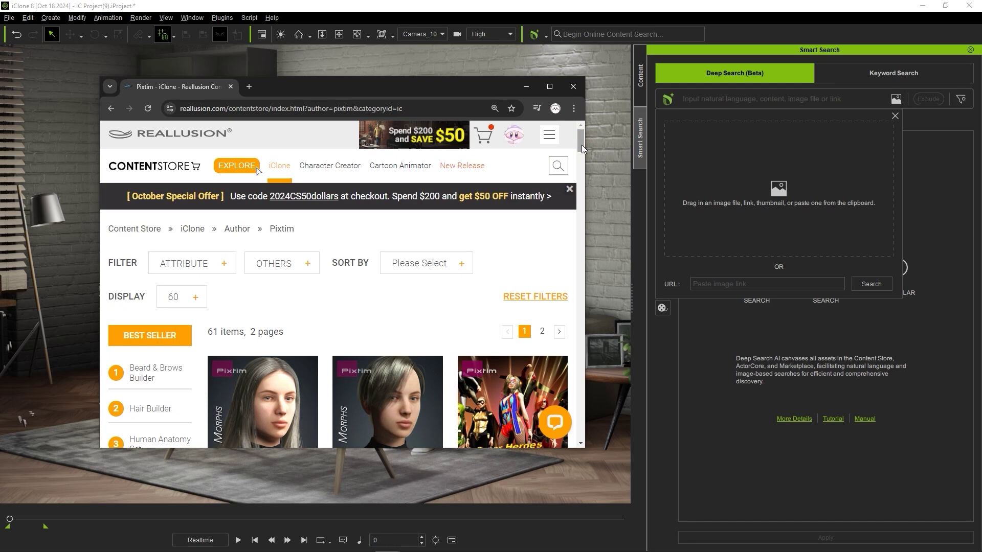
left_click_drag(581, 145, 576, 198)
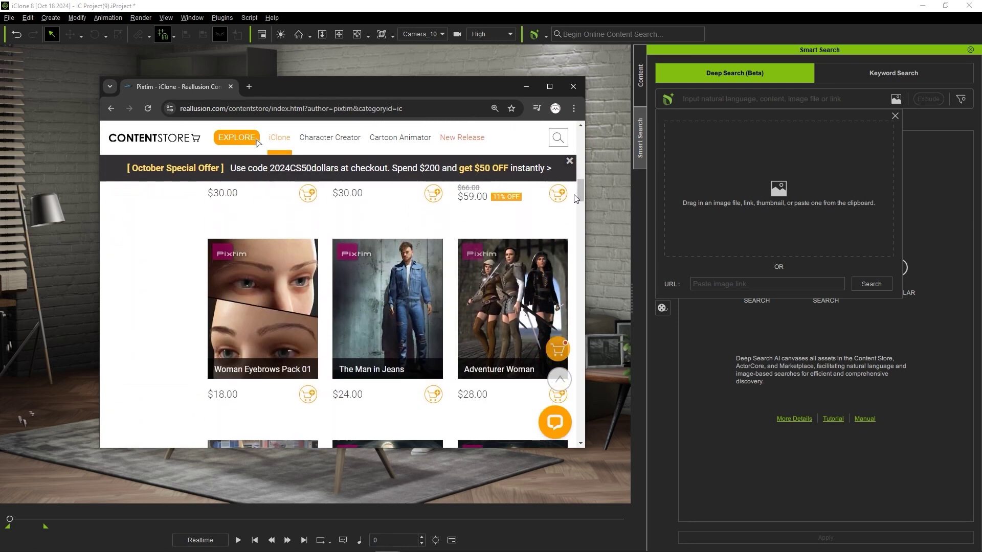
left_click(409, 296)
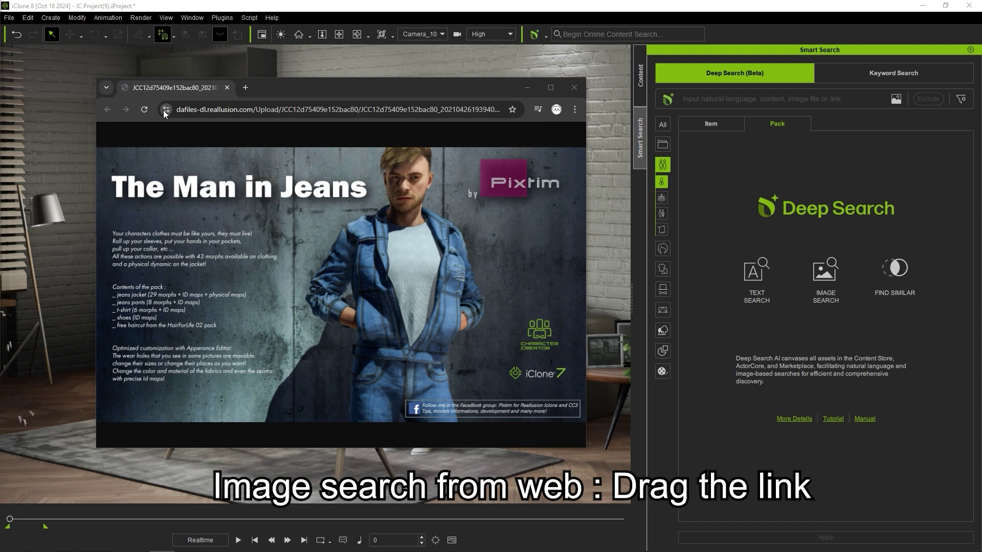
Image-search the product link in Smart Search and place man_in_jeans_B beside the woman
left_click(204, 110)
left_click_drag(167, 109, 793, 180)
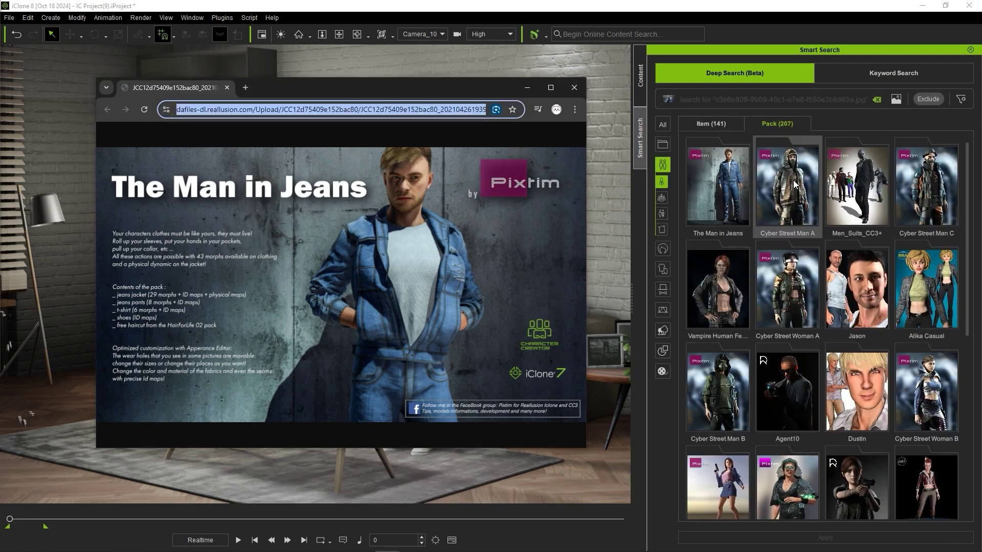
left_click(731, 204)
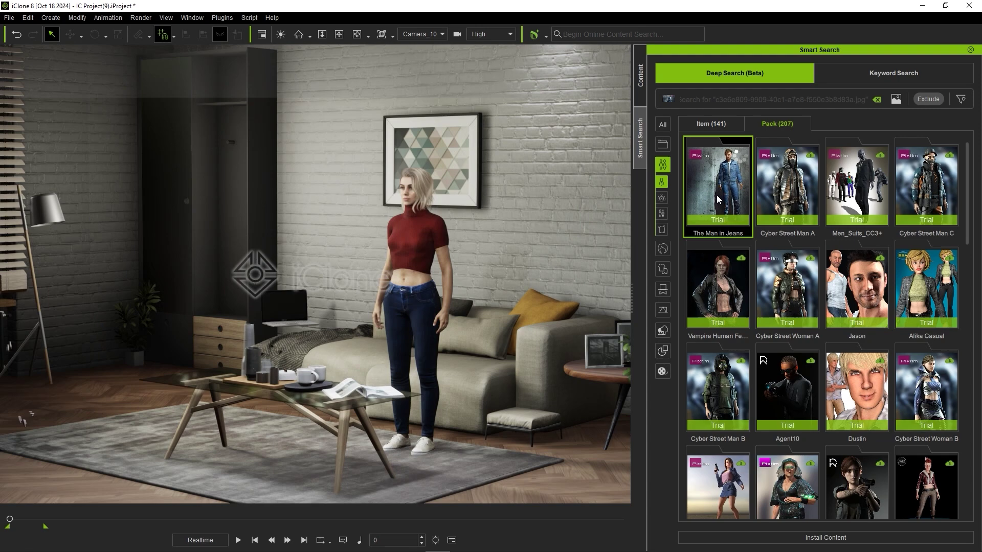
double_click(718, 200)
left_click_drag(876, 179, 303, 445)
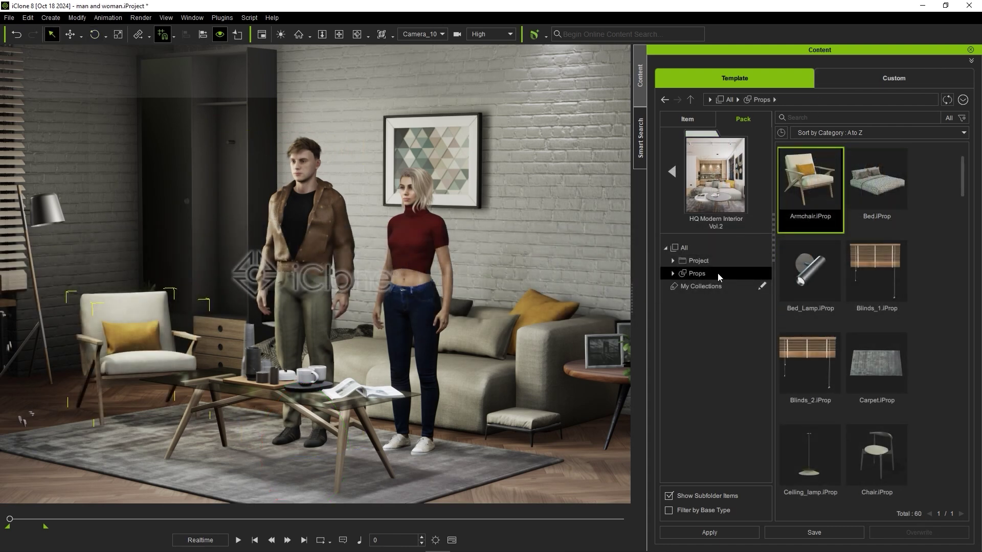
Deep Search Similar on the armchair and replace it with the beige Chair.iprop
right_click(812, 180)
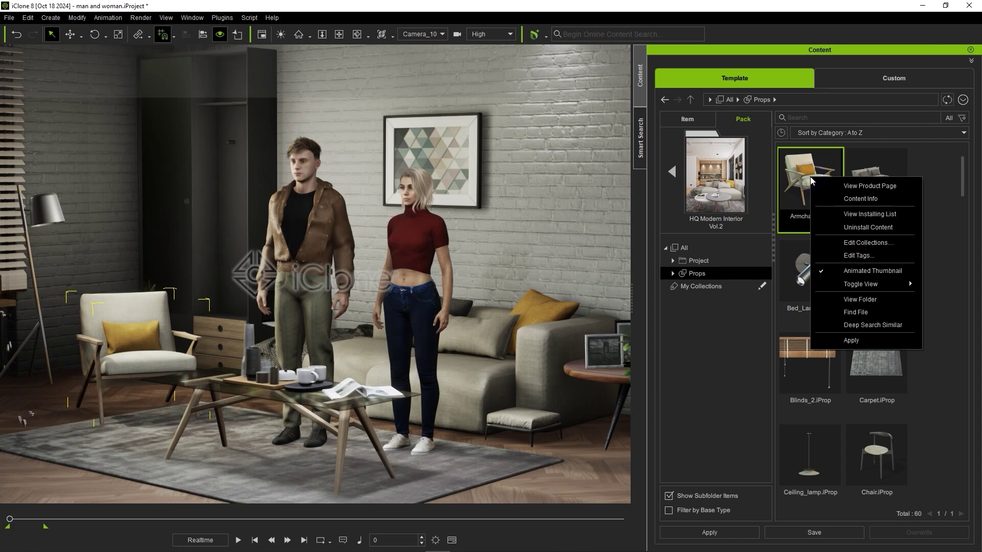
left_click(844, 325)
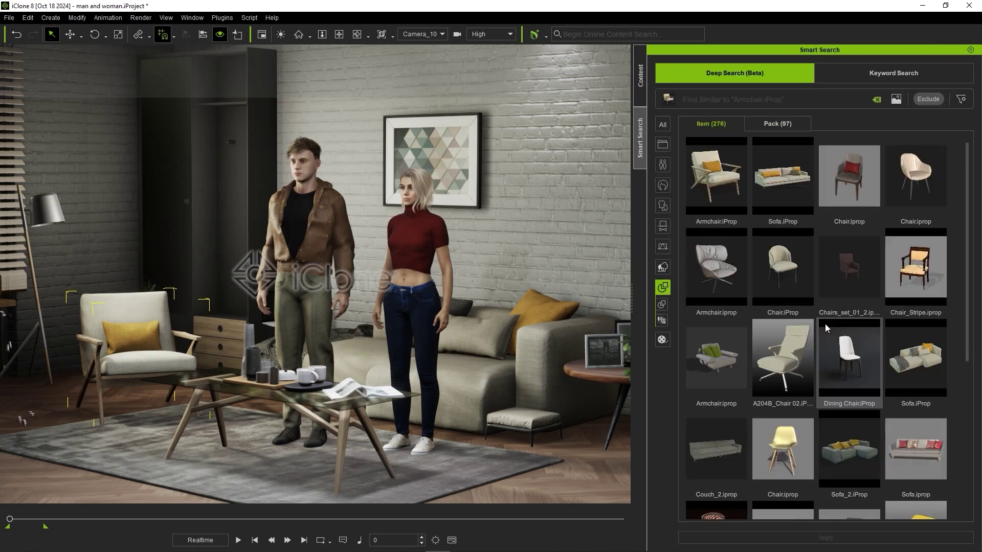
mouse_move(673, 102)
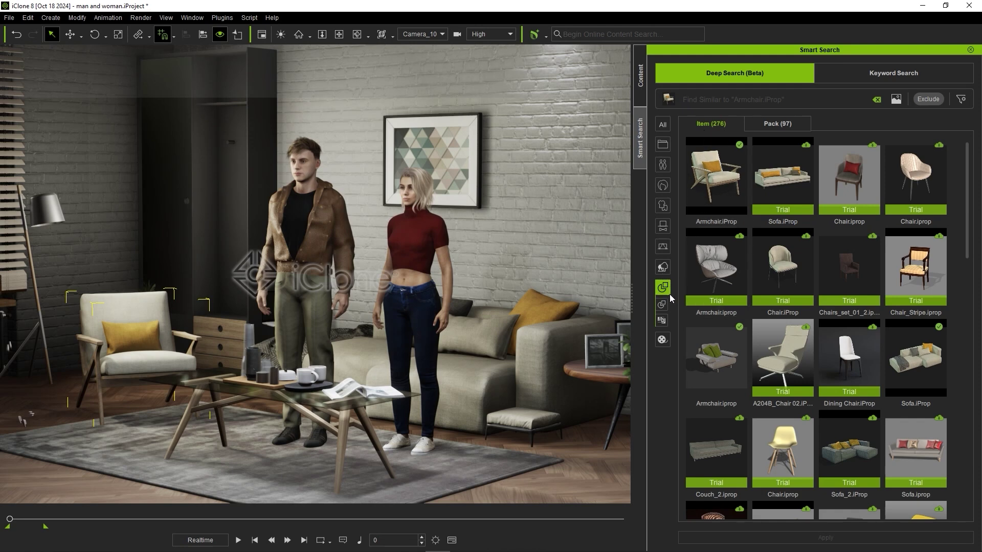
left_click(937, 177)
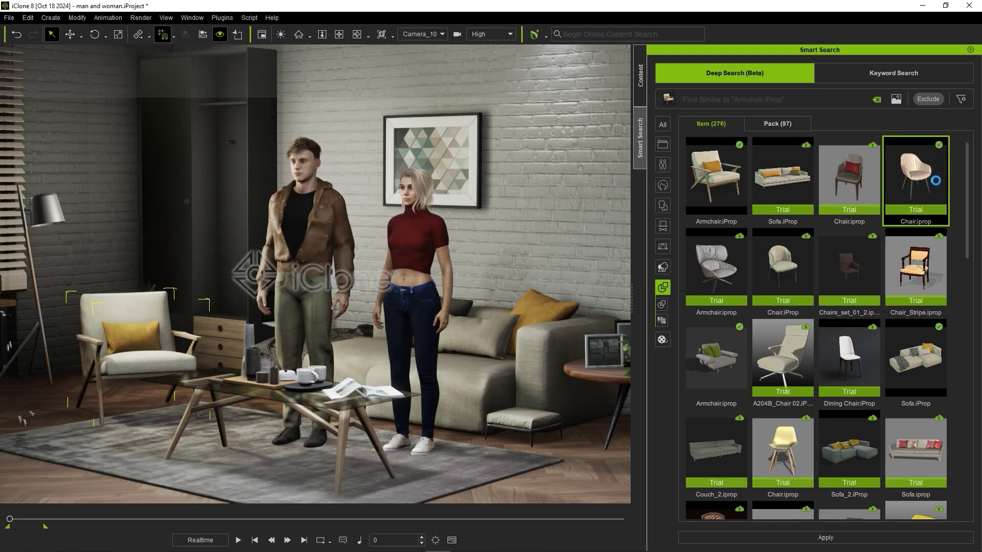
left_click_drag(936, 180, 155, 353)
Rotate the new chair to face the room and return to the Select tool
key("e")
left_click_drag(154, 426, 168, 429)
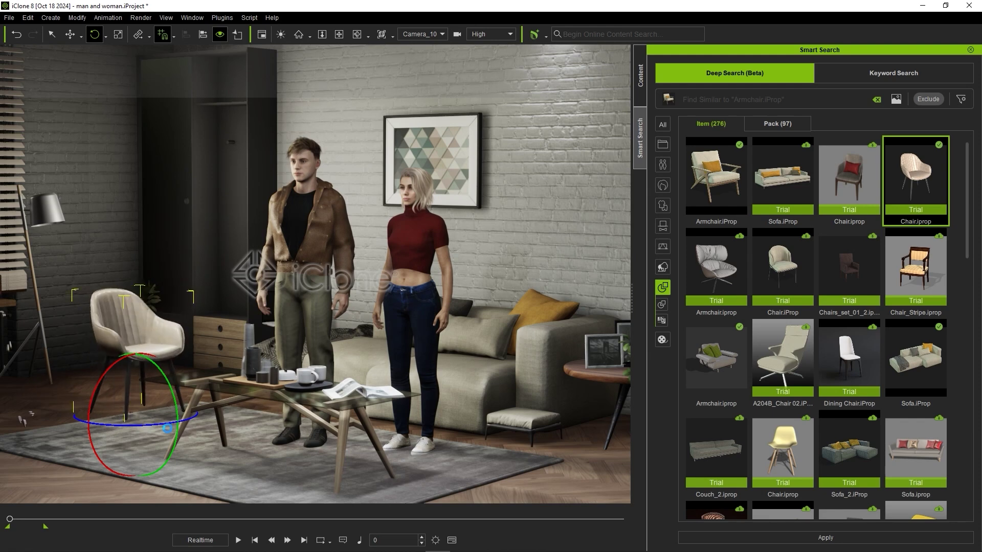
left_click(52, 35)
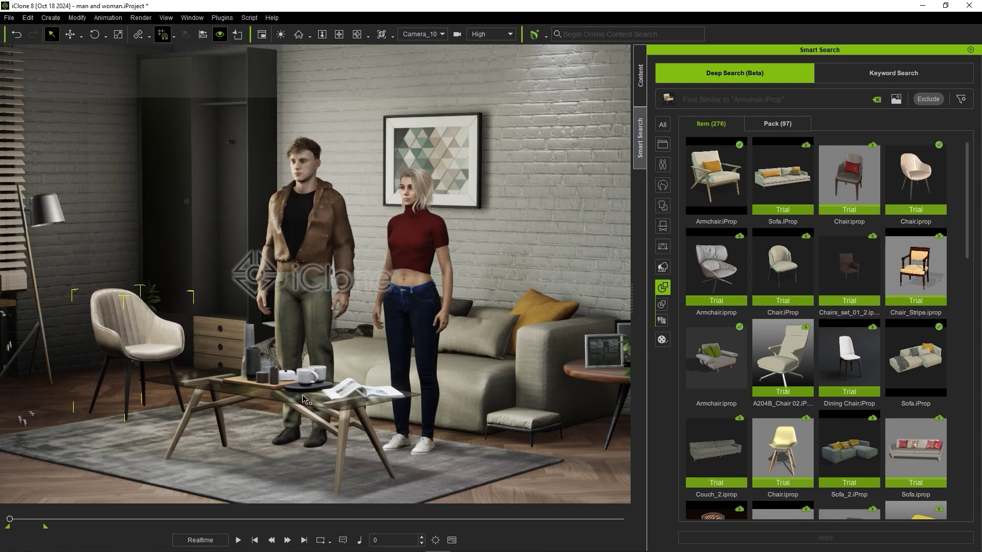
Replace the glass coffee table with the dark A204F_Coffee Table via Deep Search Similar
right_click(286, 398)
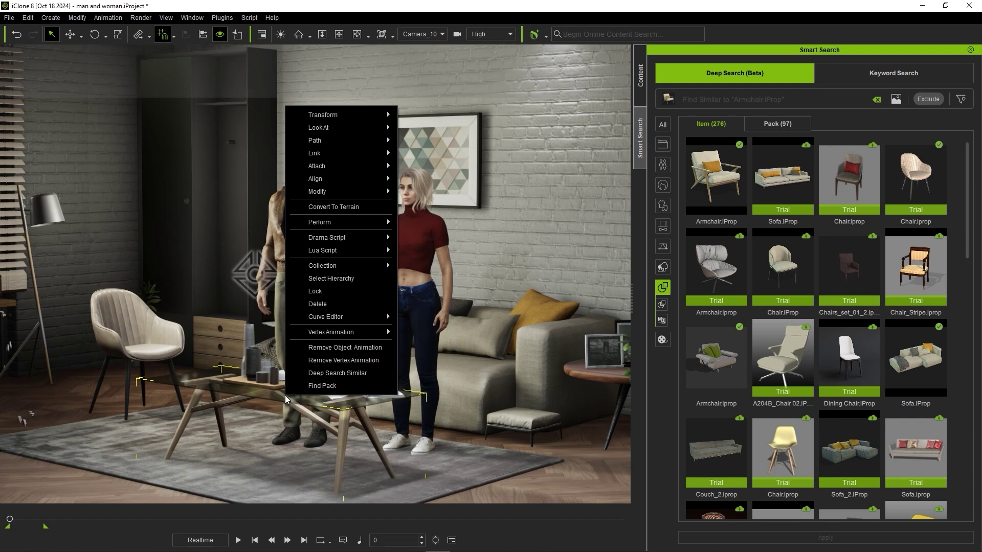
left_click(303, 374)
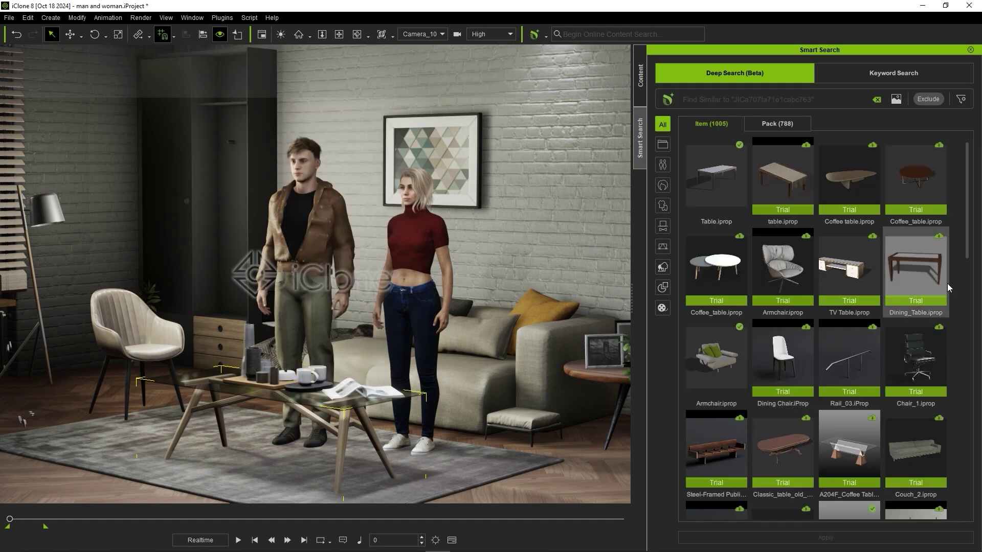
left_click_drag(973, 253, 978, 357)
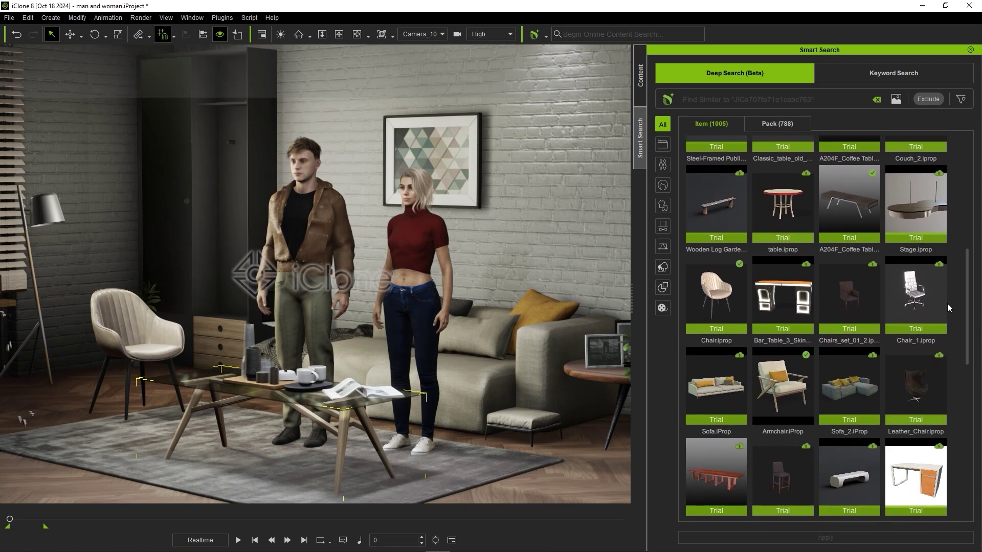
left_click_drag(844, 209, 306, 404)
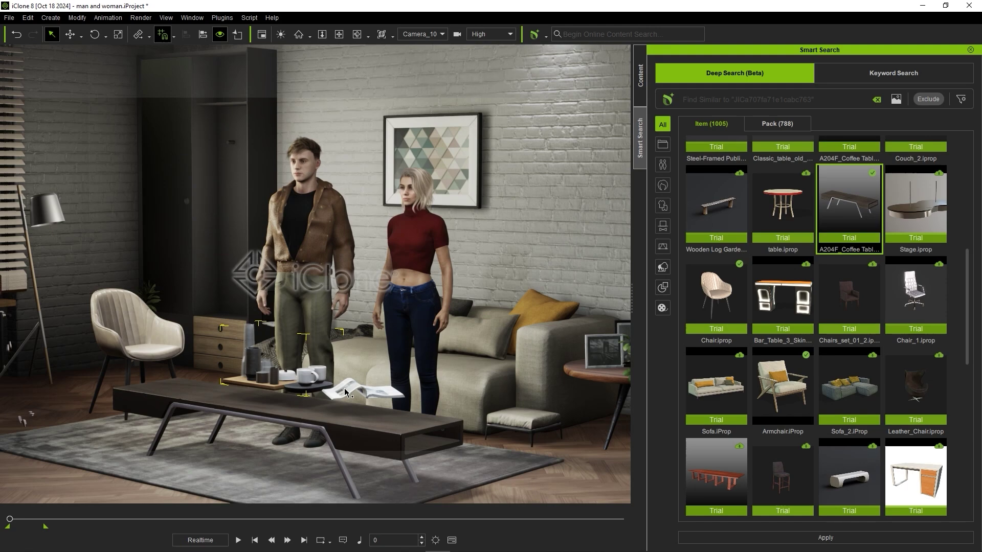
Select the tray items, then snip the red swept-up hair image with Win+Shift+S
left_click(311, 380)
key("w")
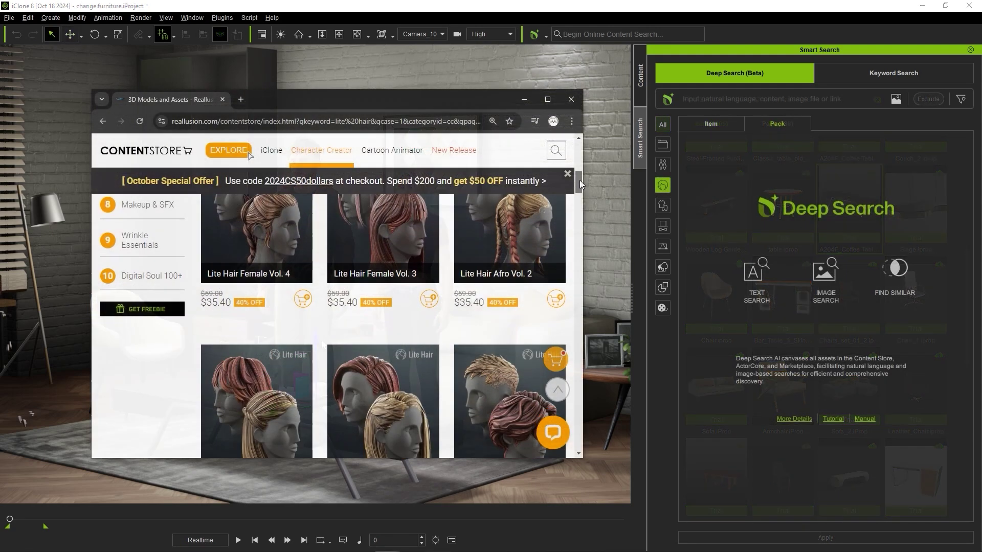
left_click_drag(579, 180, 560, 259)
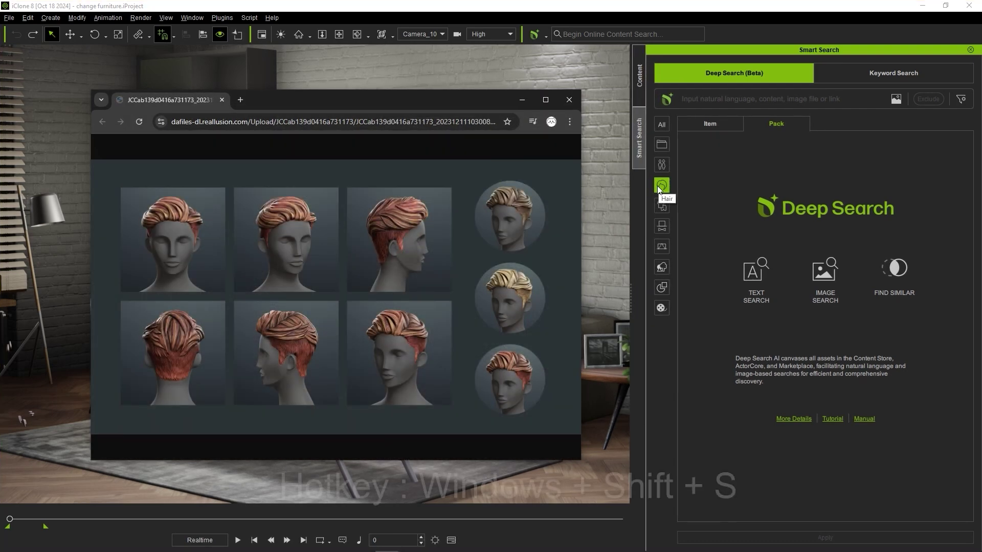
key("super+shift+s")
left_click_drag(347, 298, 455, 407)
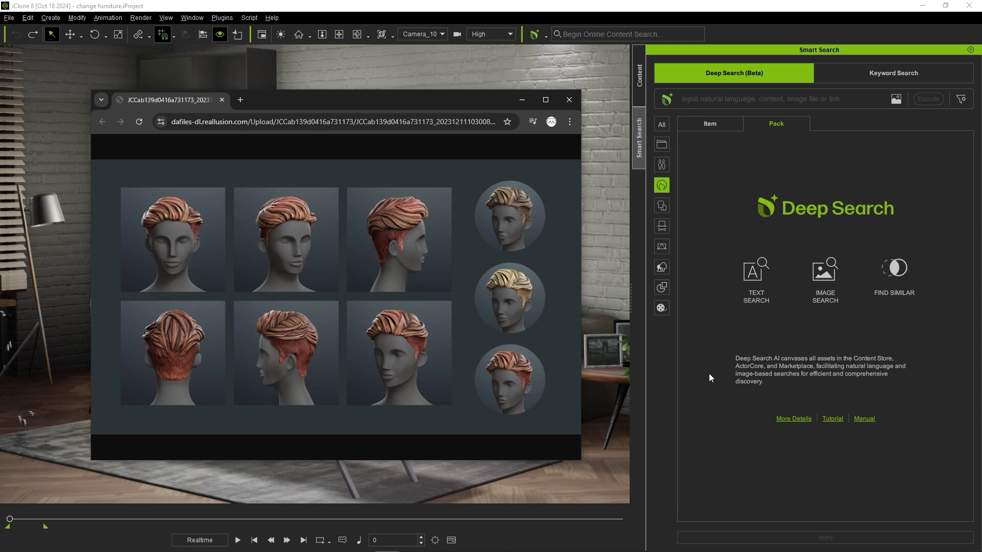
Image-search the pasted hair snip and apply High Brush Up.rlHair to the man's head
left_click(892, 100)
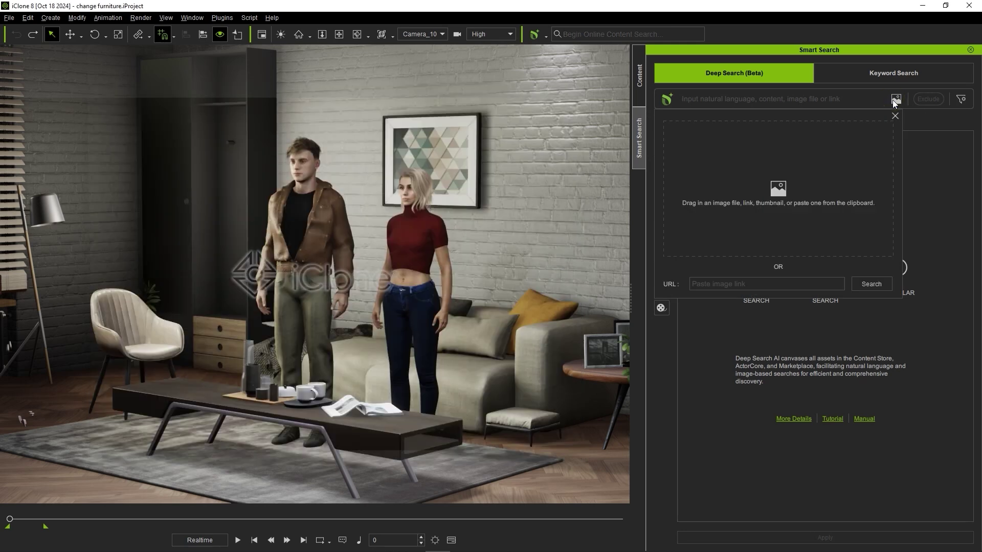
key("ctrl+v")
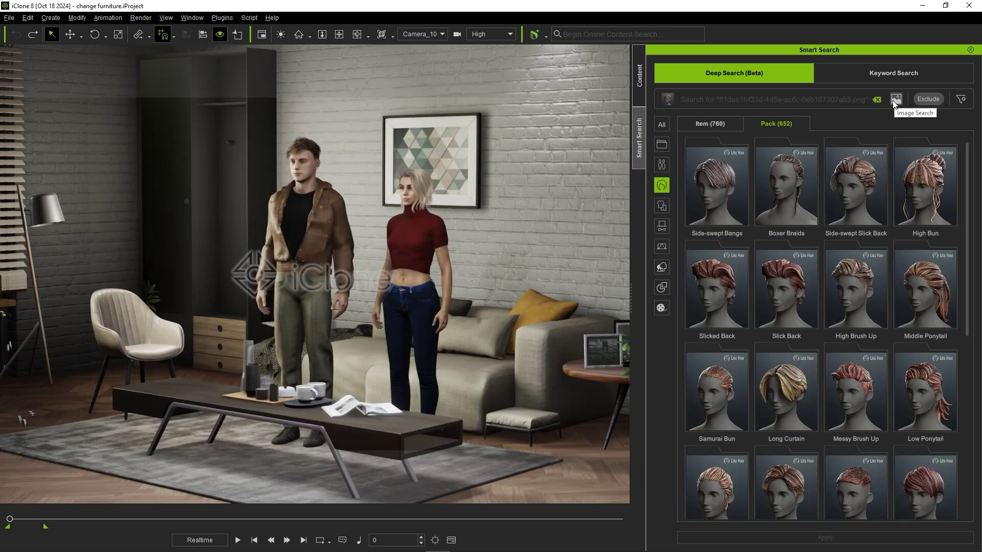
mouse_move(668, 105)
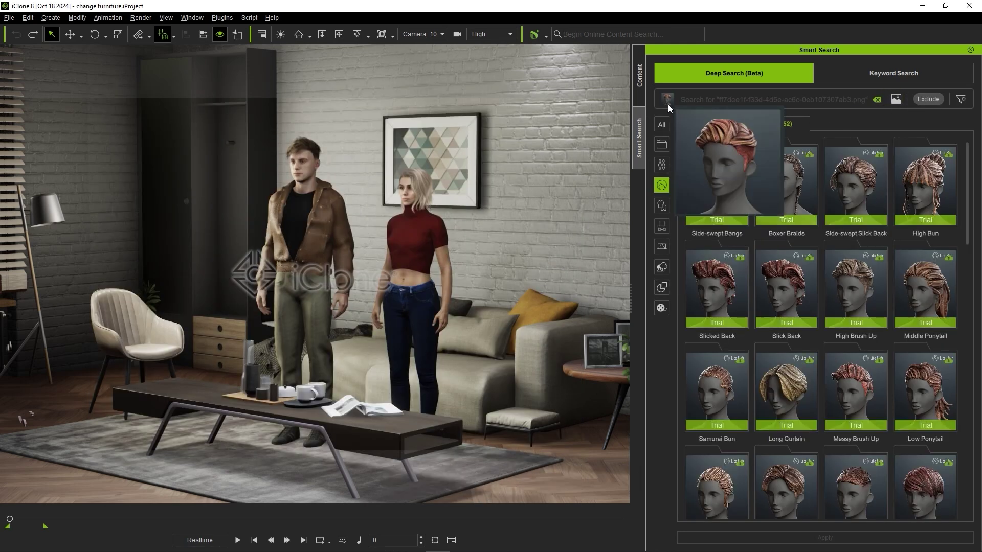
left_click(858, 300)
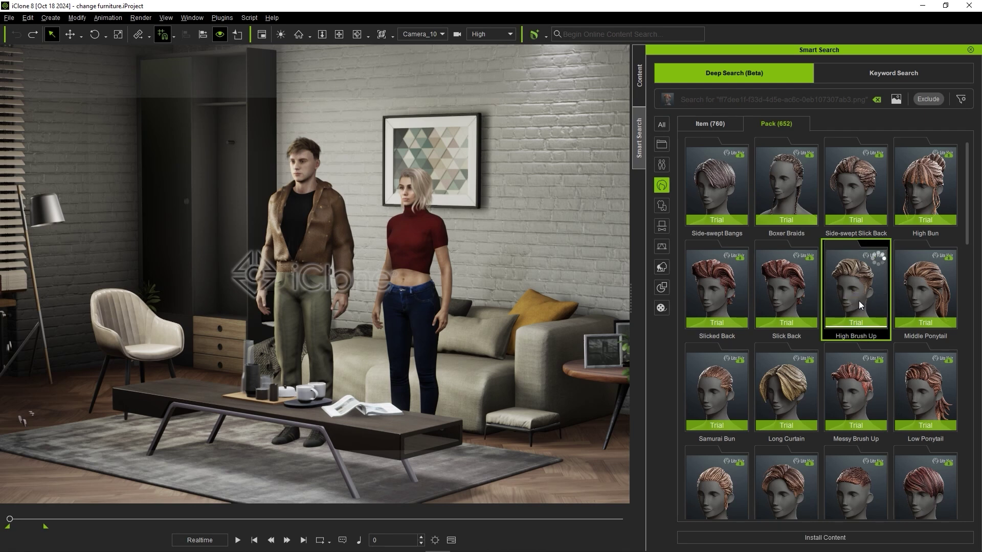
double_click(858, 301)
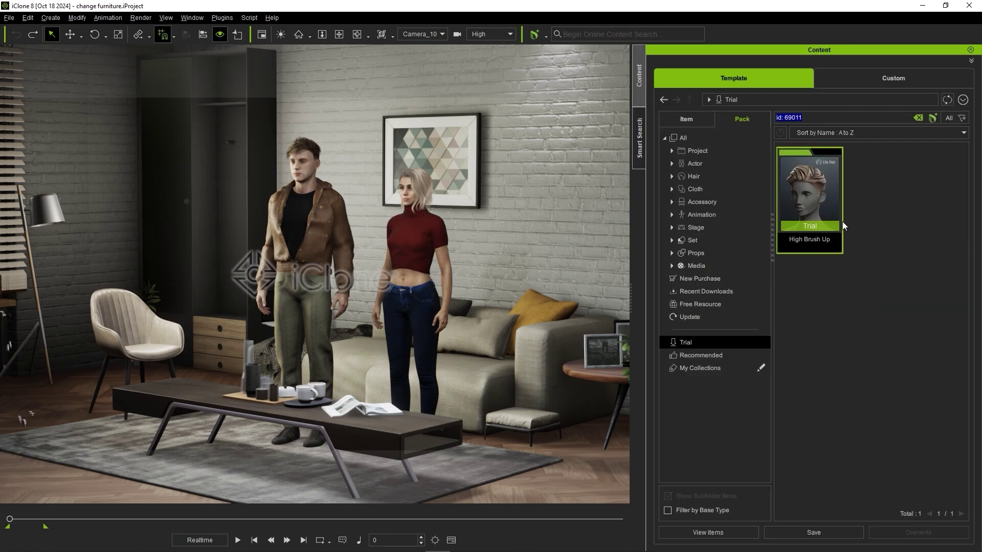
left_click_drag(819, 176, 305, 146)
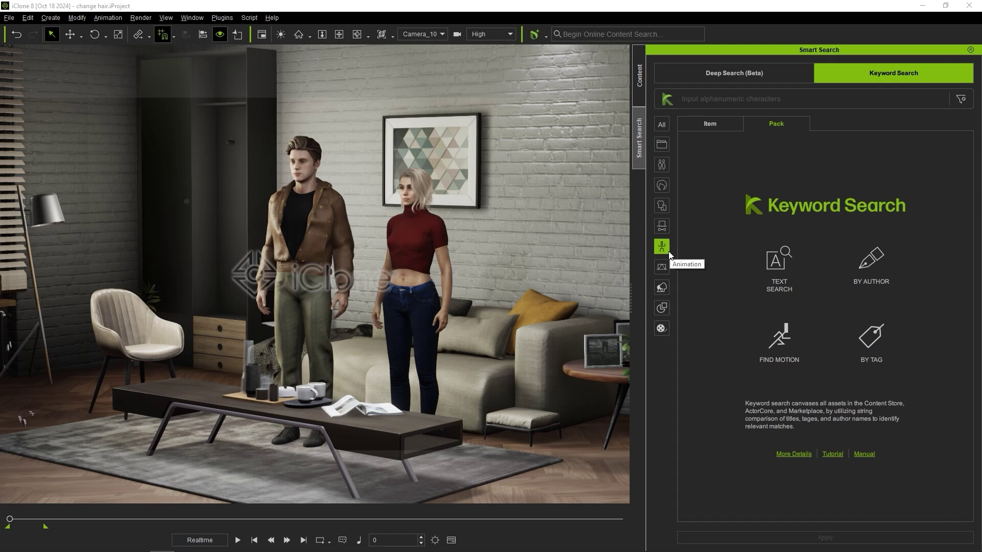
left_click(831, 105)
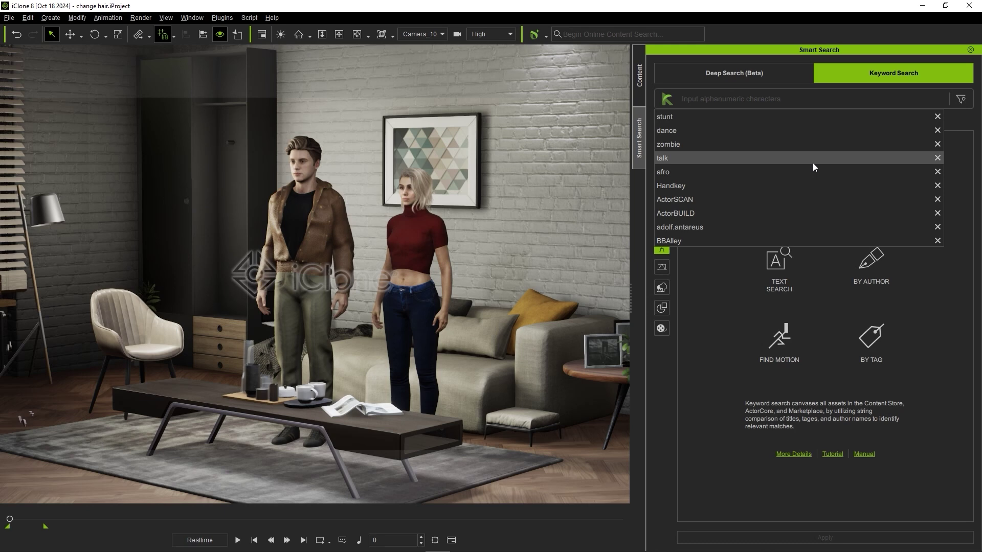
type("re")
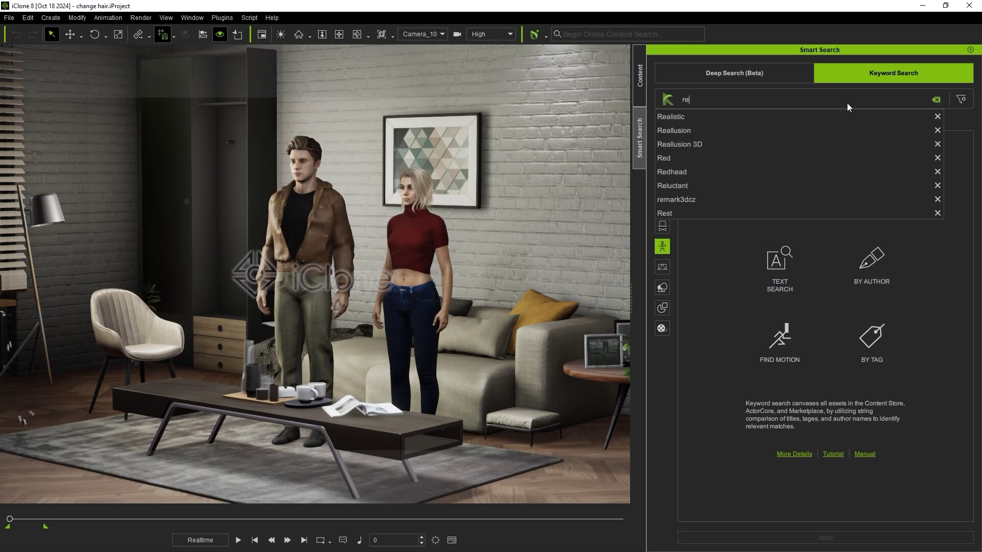
left_click(832, 145)
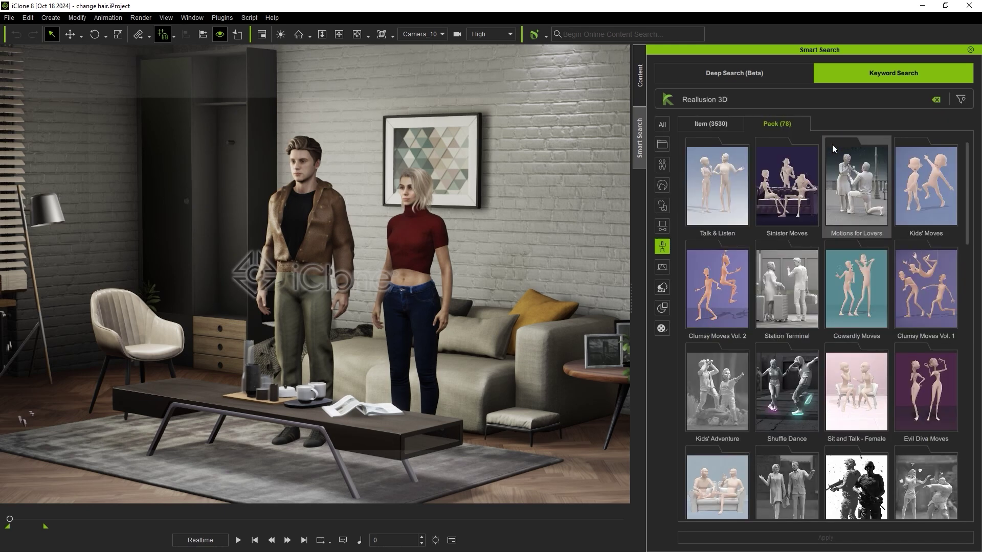
right_click(867, 187)
left_click(910, 199)
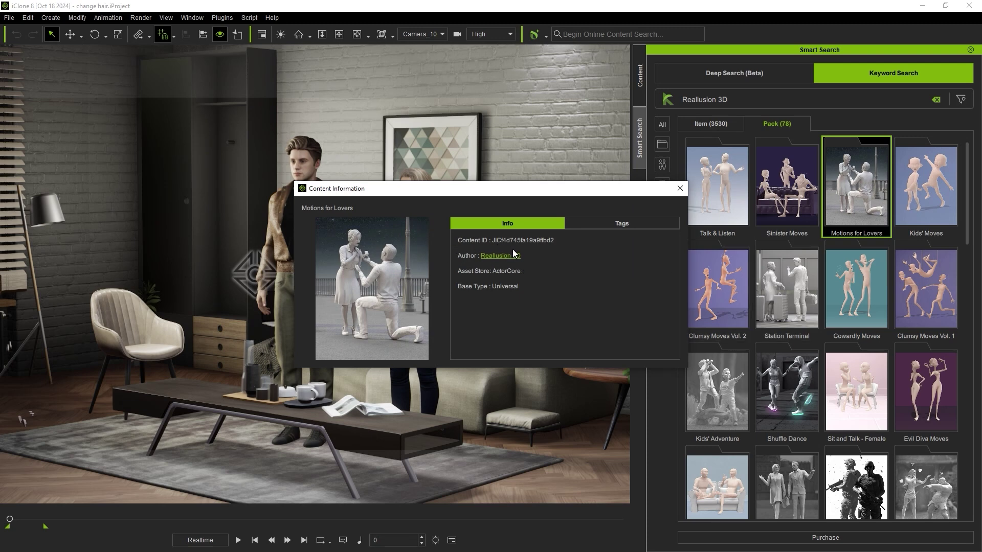
left_click(680, 189)
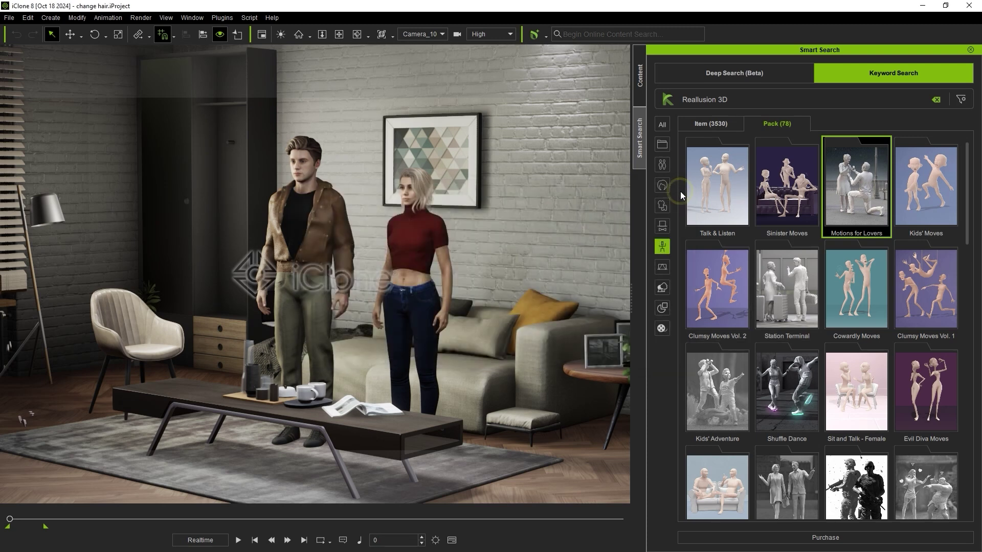
left_click(934, 100)
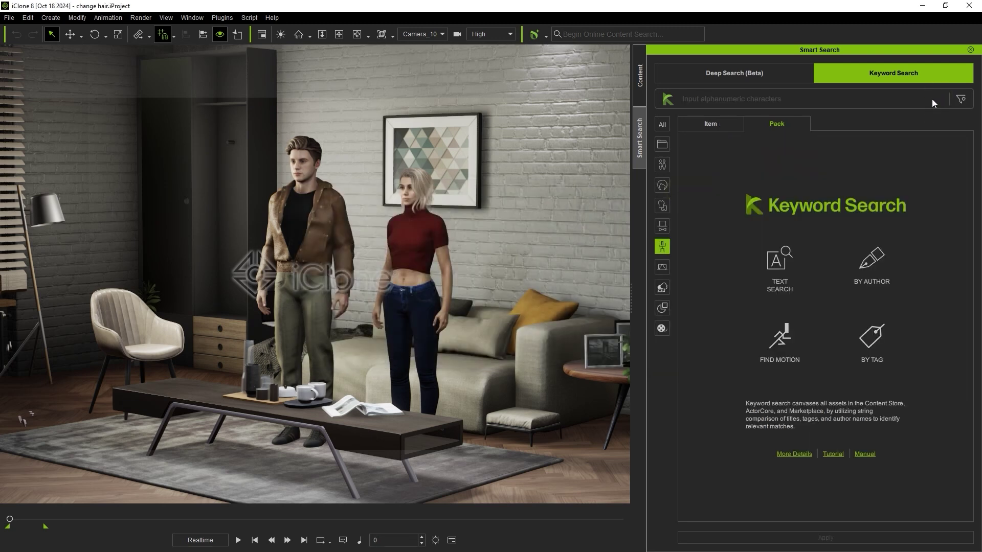
Search 'sofa' items and apply LivingRoom_SofaChat motions to the man and the woman
left_click(845, 103)
type("sof")
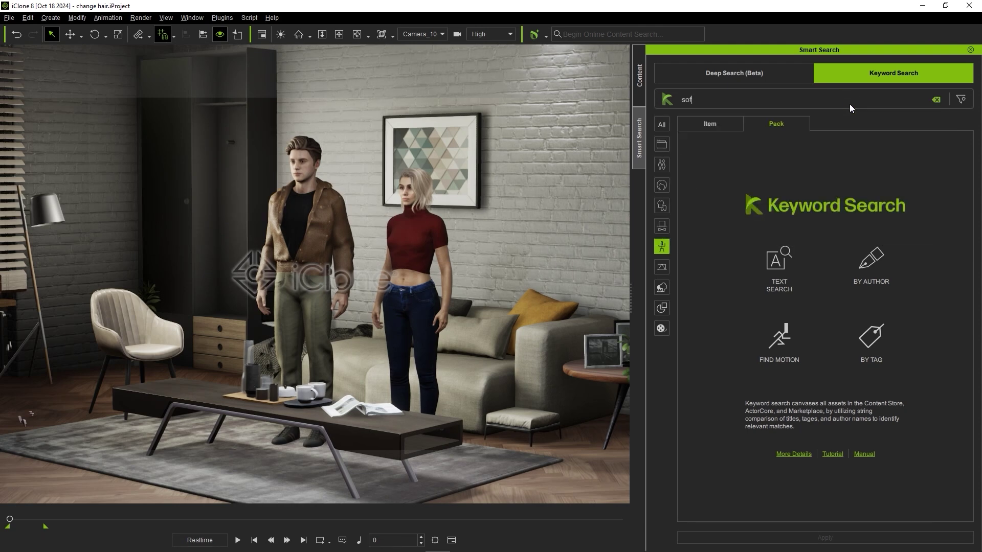
type("a")
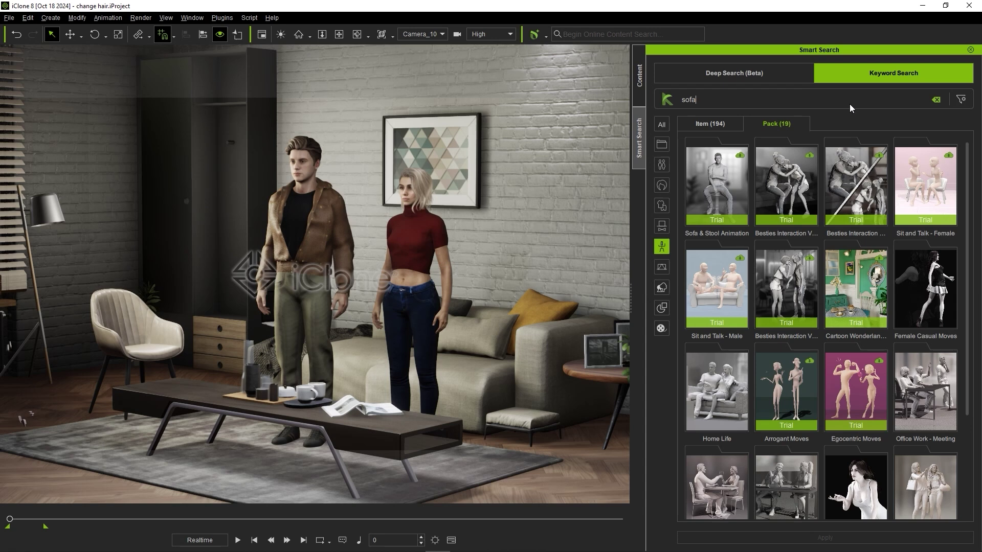
left_click(732, 128)
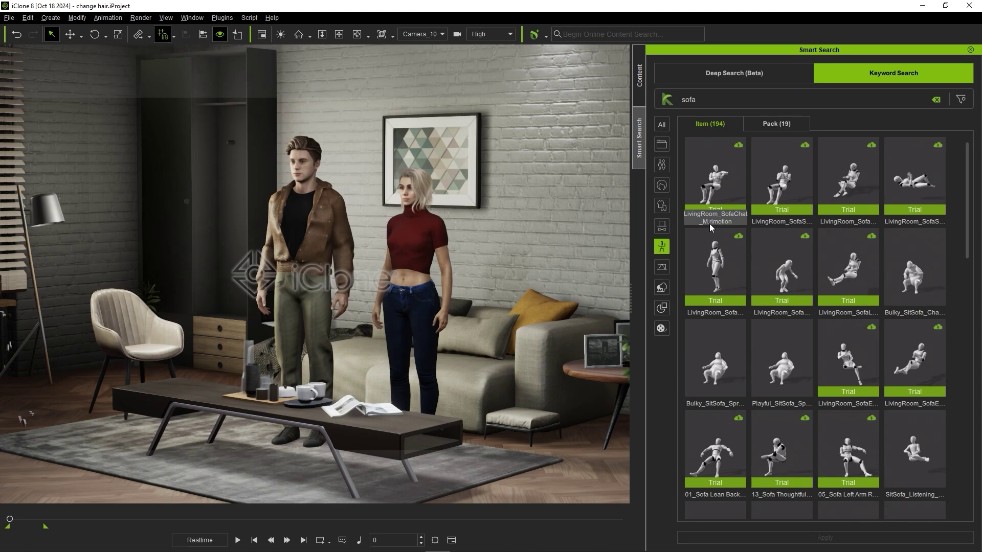
left_click(723, 207)
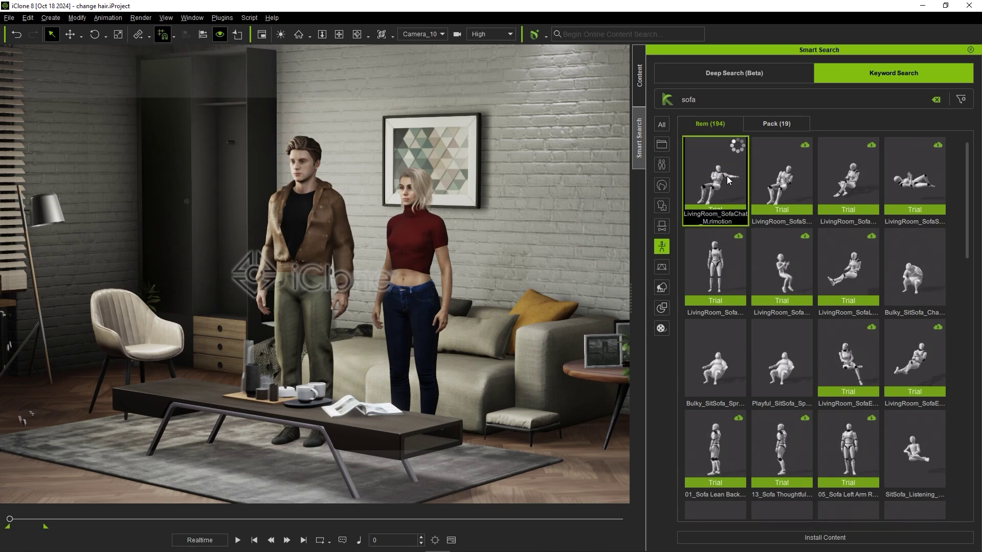
left_click_drag(726, 176, 307, 206)
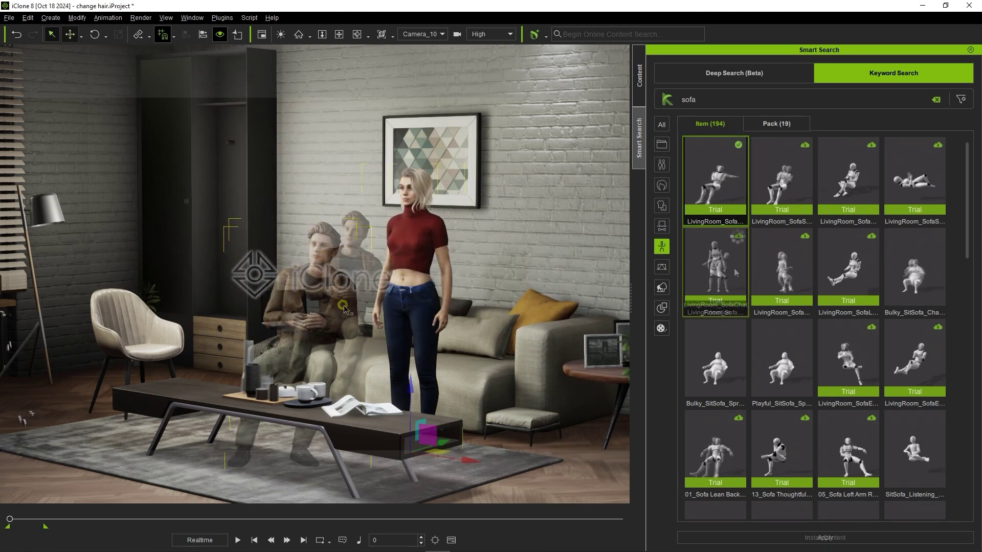
left_click_drag(734, 268, 414, 278)
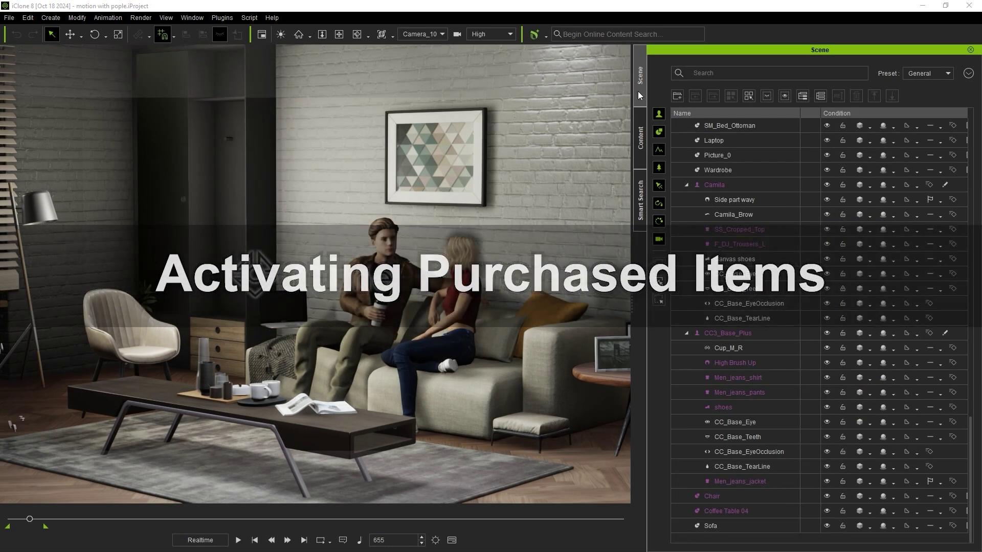
Inspect the woman's eyebrow, cropped top and trousers items, then bring up the Help menu
left_click(681, 189)
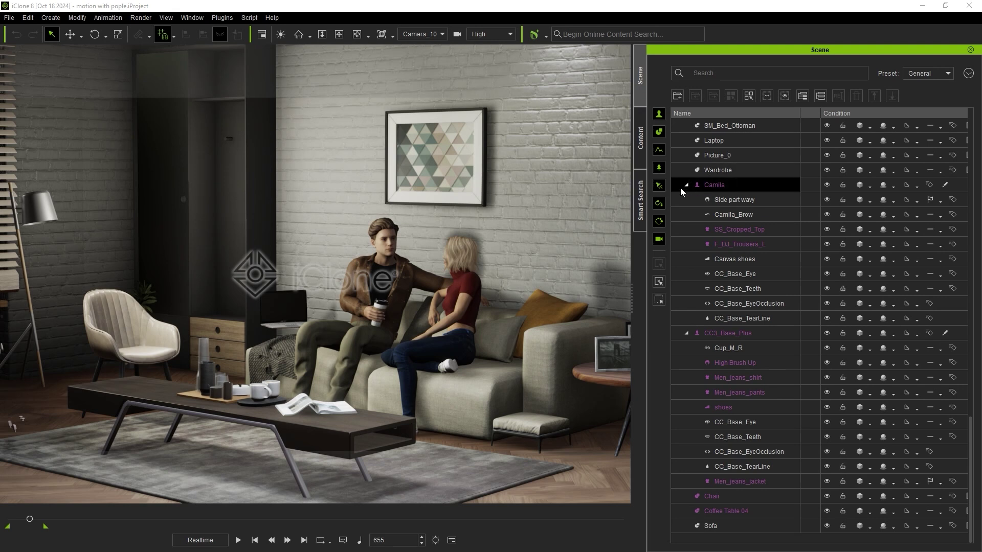
left_click(683, 213)
left_click(683, 229)
left_click(684, 243)
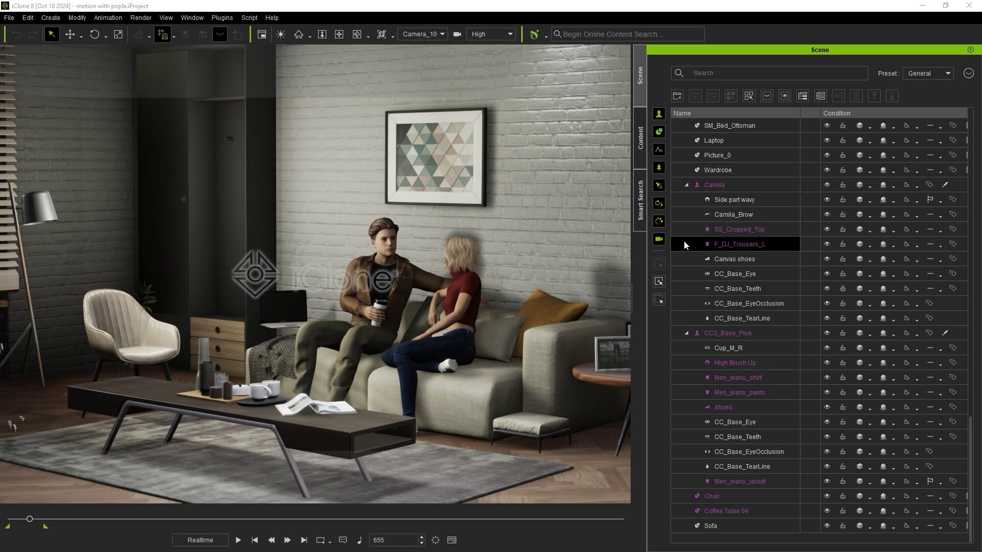
left_click(273, 19)
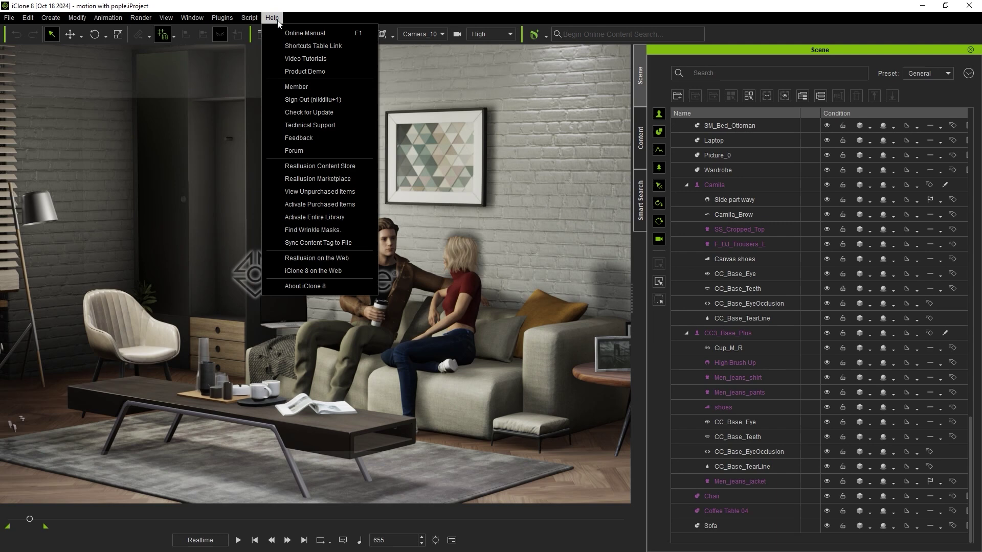
List the unpurchased items and send them to the online store carts, accepting the notice
left_click(277, 195)
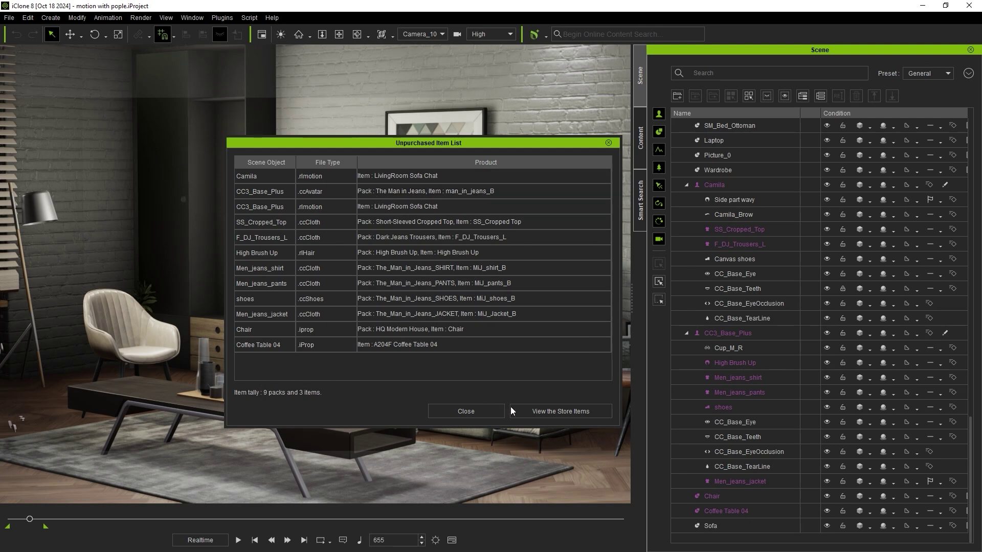
left_click(523, 416)
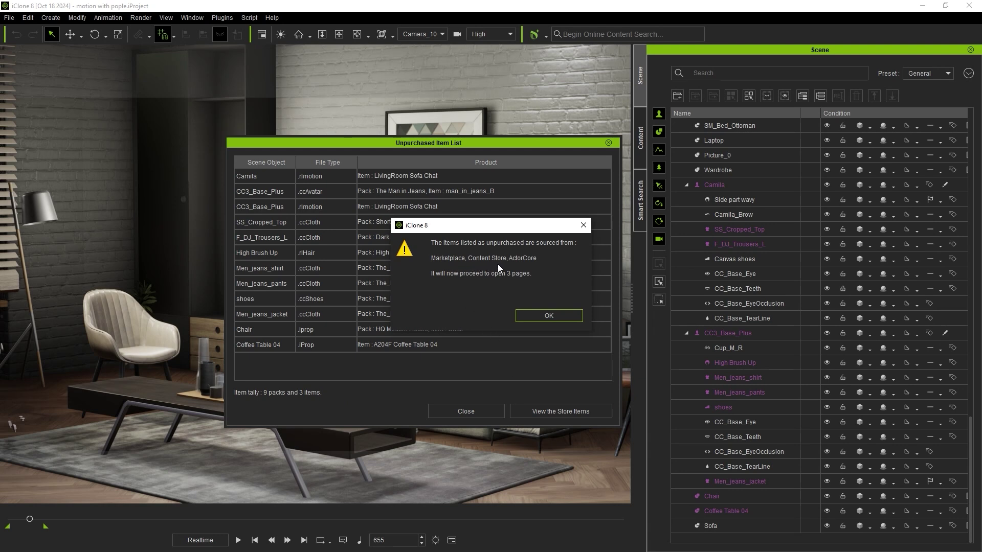
left_click(532, 315)
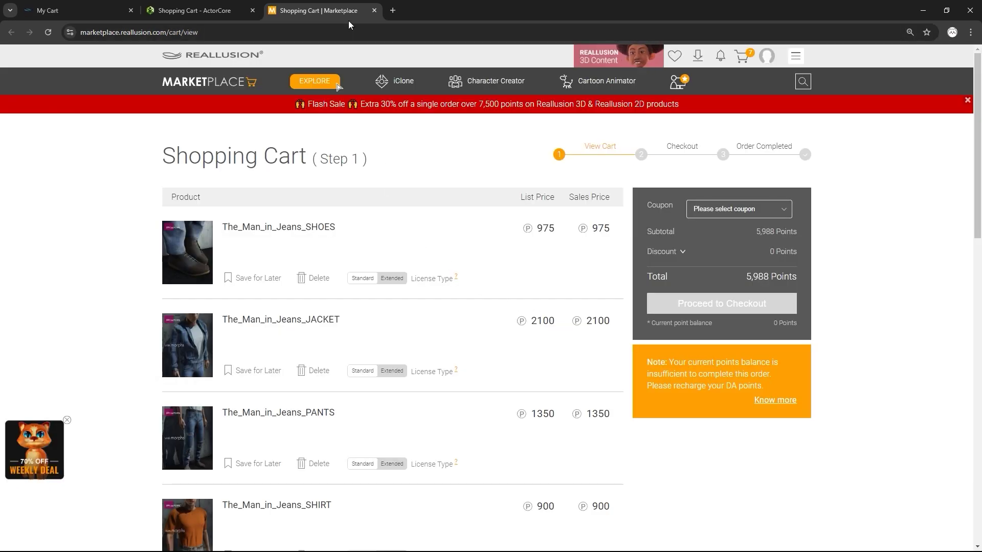
Review the ActorCore cart and the Reallusion store cart in Chrome
left_click(233, 19)
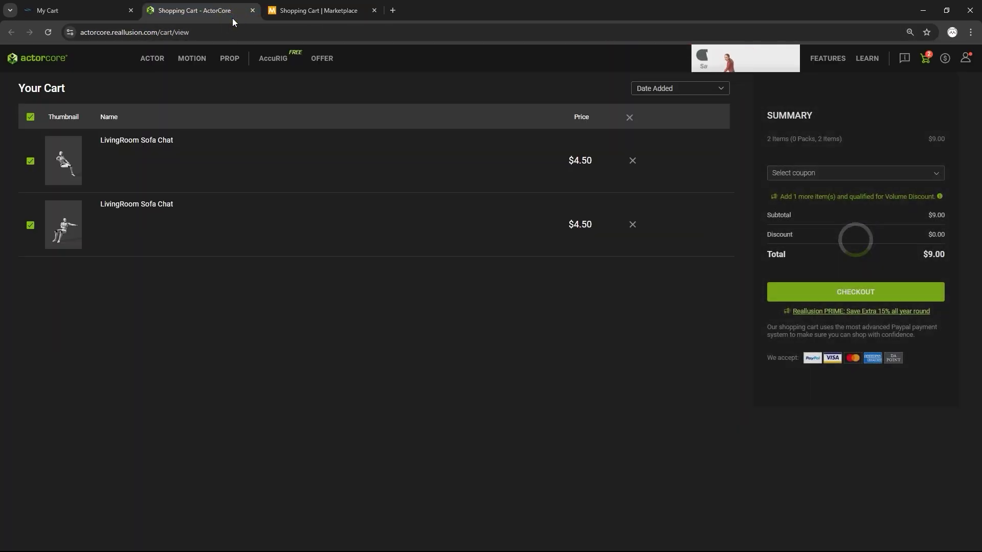
left_click(83, 14)
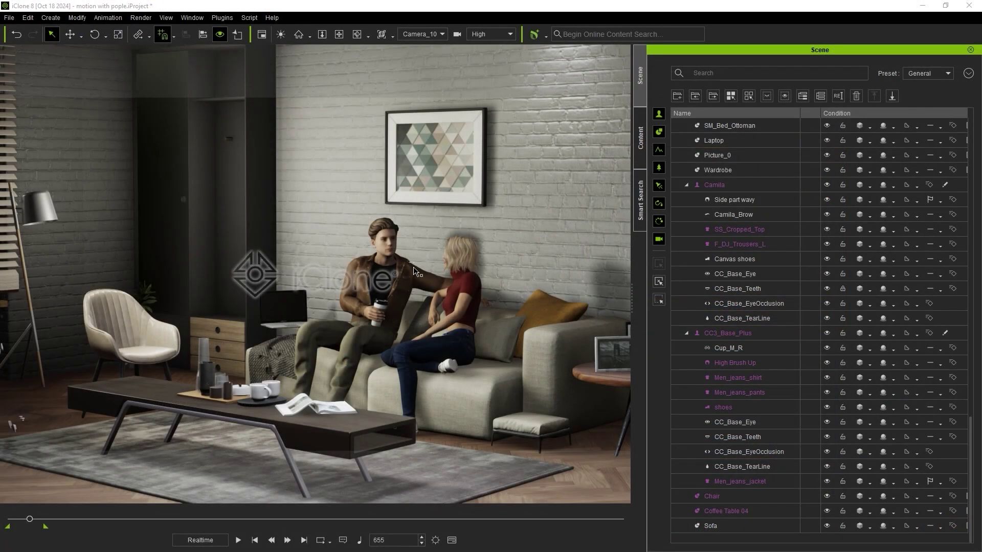
Run Help > Activate Purchased Items and close the 'Activate Purchased Items Finished.' message
left_click(272, 18)
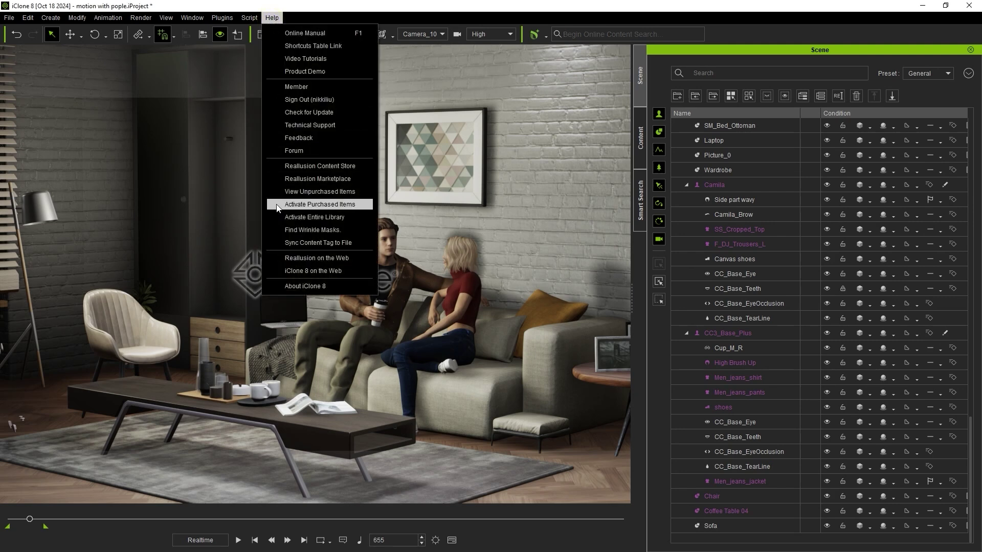
left_click(306, 204)
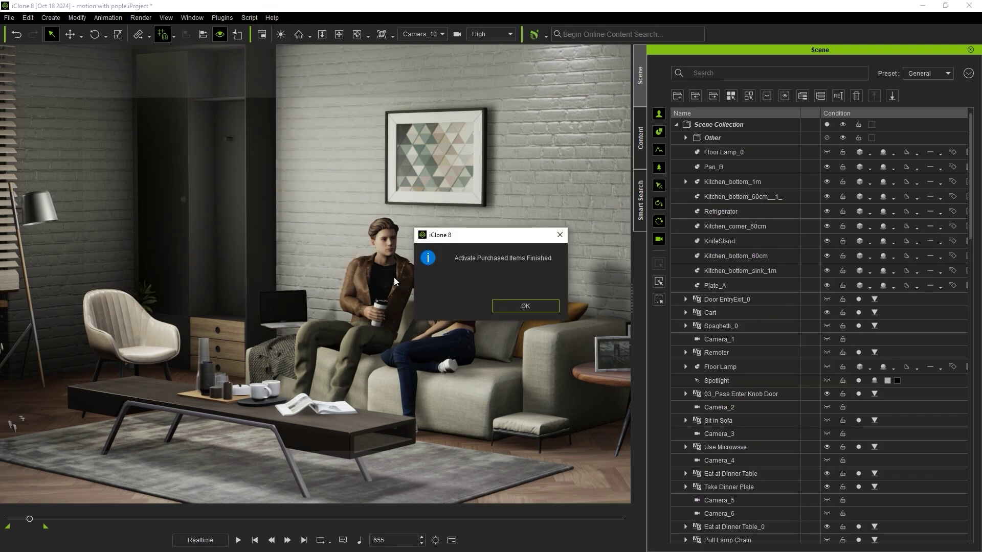
left_click(504, 303)
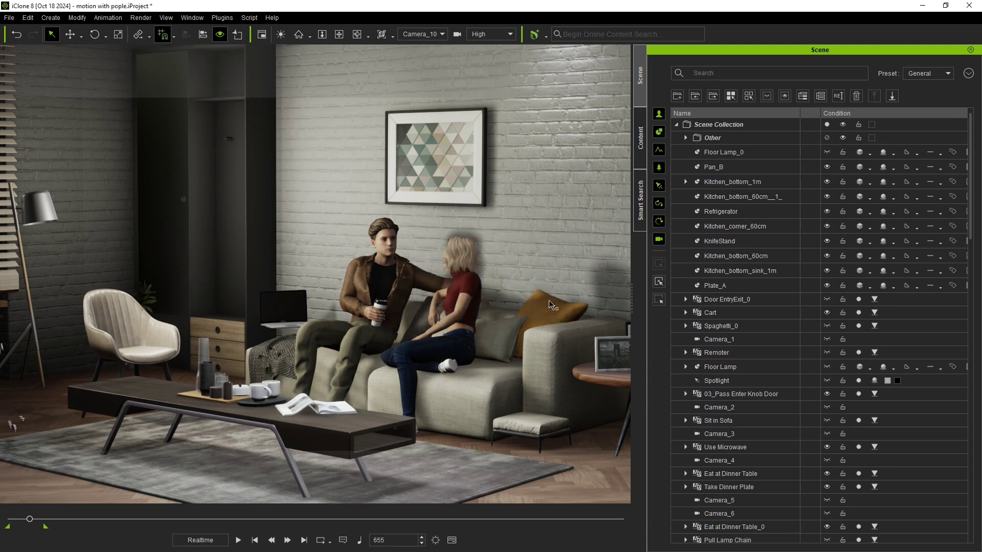
Select the woman's red top and use Find Pack to show the Short-Sleeved Cropped Top pack
left_click_drag(971, 230, 801, 483)
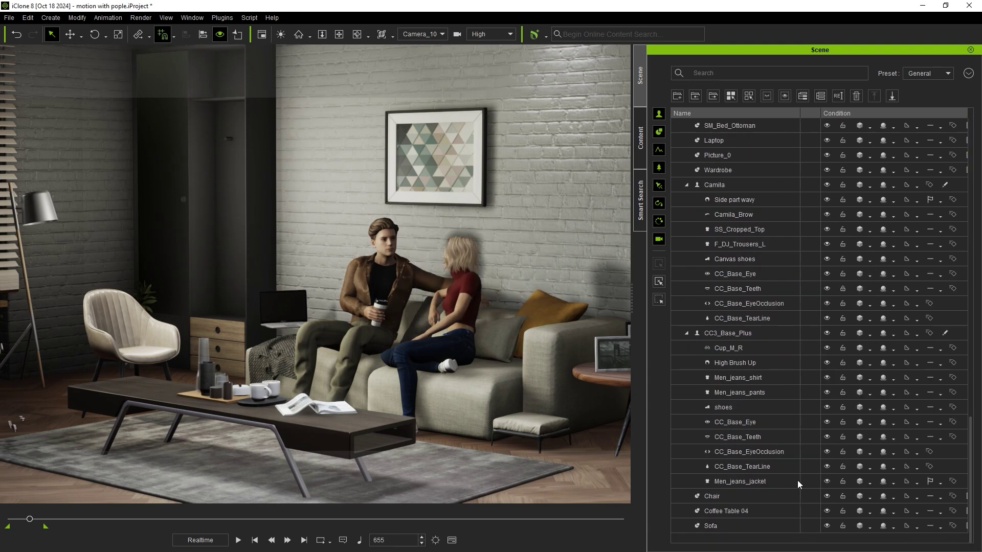
left_click(475, 290)
left_click(475, 289)
right_click(474, 287)
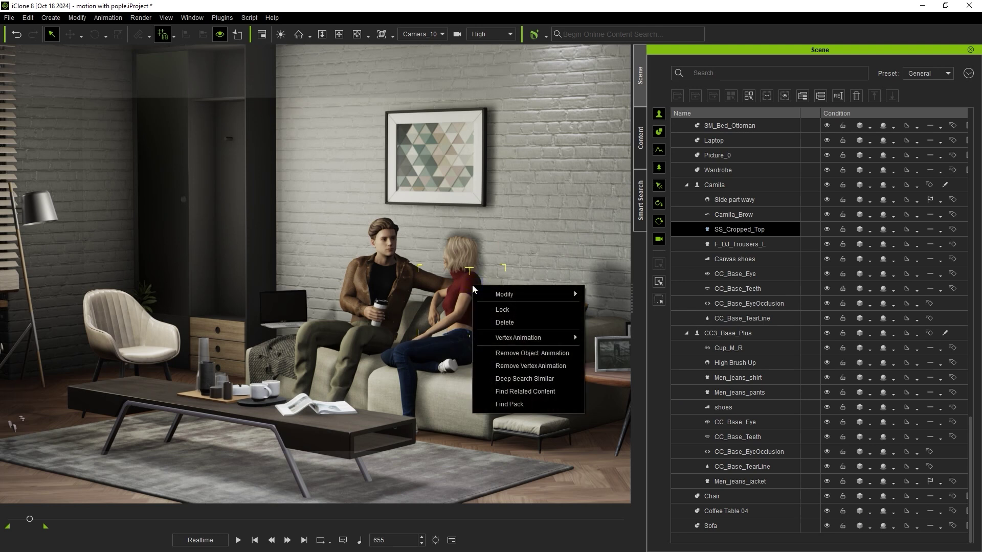
left_click(509, 404)
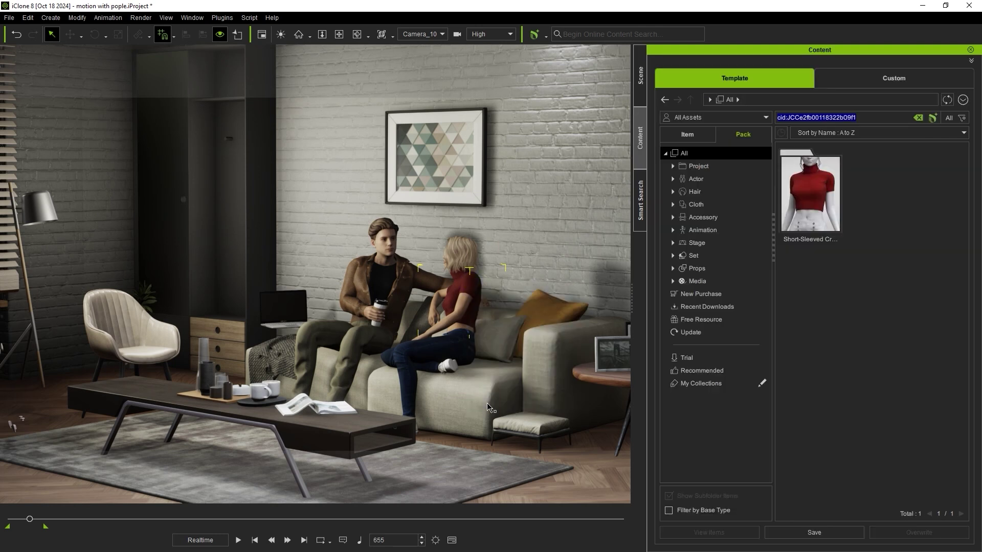